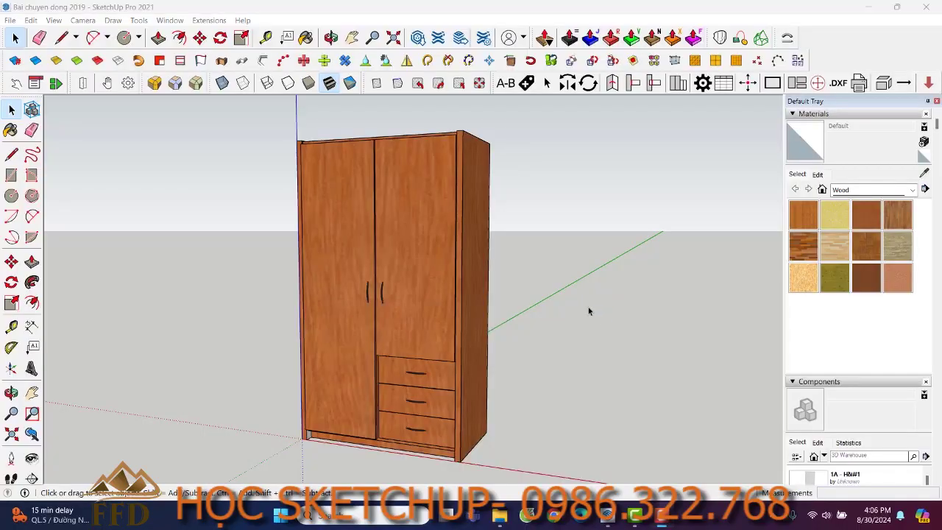
Float the DBS Move Rotate toolbar beside the wardrobe and switch on its Open/Close tool.
{"action": "mouse_move", "coordinate": [382, 294]}
{"action": "middle_mouse_down"}
{"action": "mouse_move", "coordinate": [543, 326]}
{"action": "mouse_move", "coordinate": [383, 311]}
{"action": "mouse_move", "coordinate": [395, 280]}
{"action": "middle_mouse_up"}
{"action": "scroll", "coordinate": [396, 295], "scroll_direction": "down", "scroll_amount": 2}
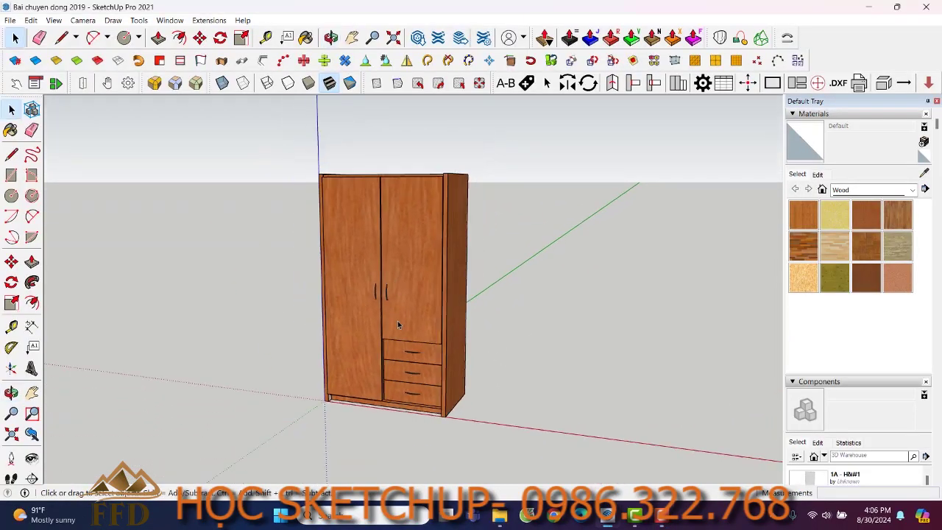
{"action": "scroll", "coordinate": [397, 327], "scroll_direction": "up", "scroll_amount": 3}
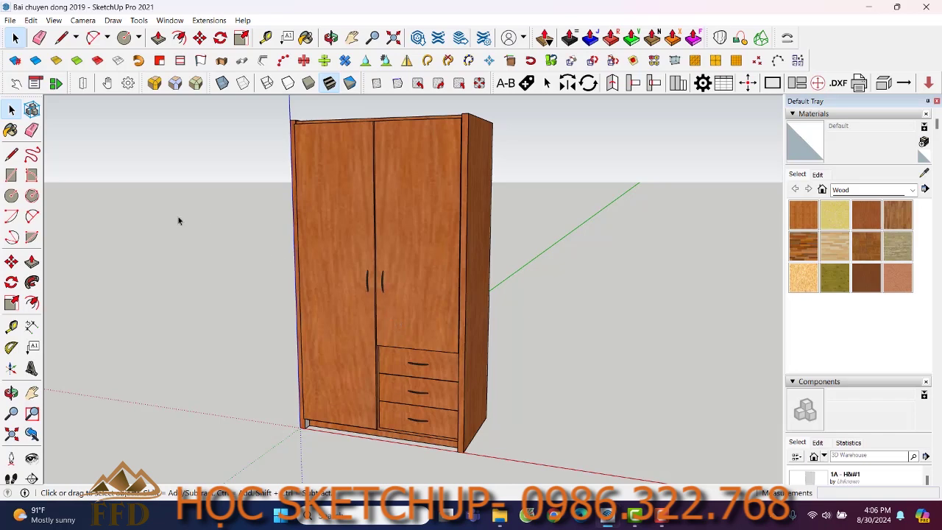
{"action": "left_click_drag", "start_coordinate": [73, 83], "coordinate": [100, 140]}
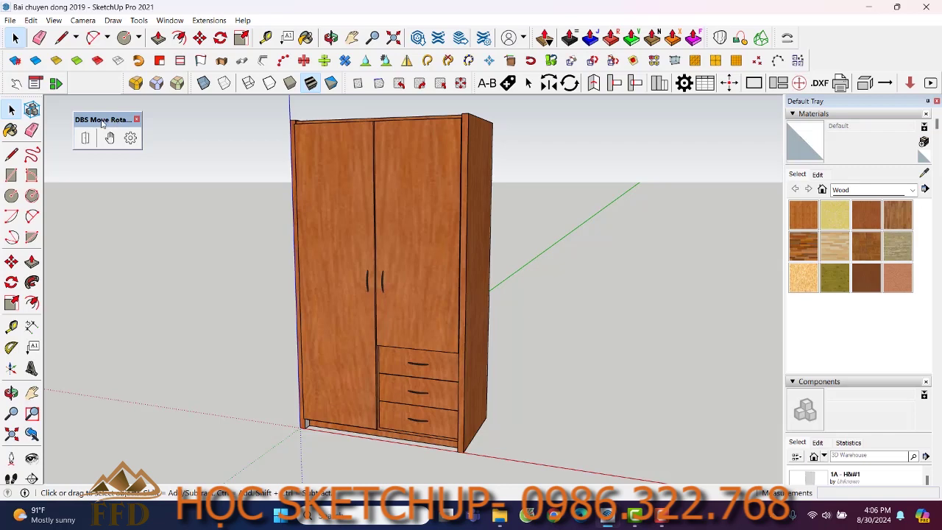
{"action": "left_click", "coordinate": [85, 138]}
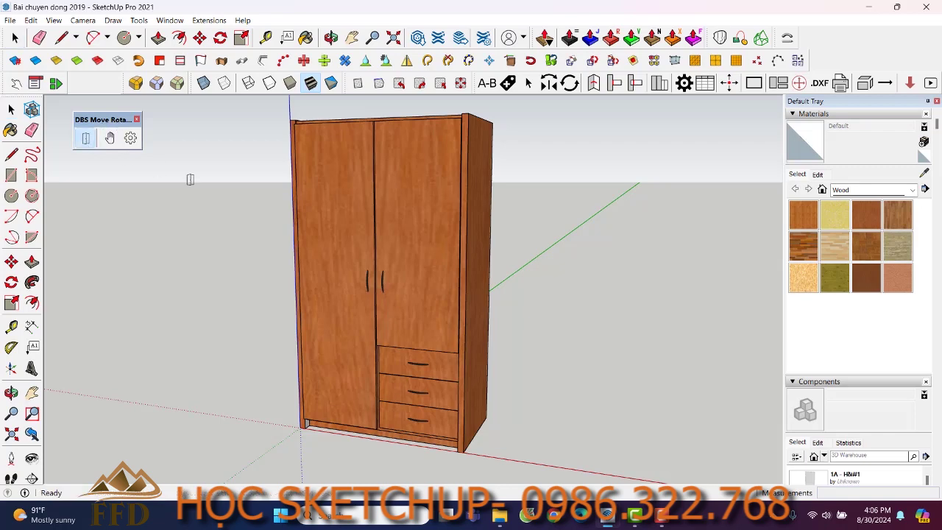
Open both wardrobe doors and slide out the top, middle and bottom drawers.
{"action": "left_click", "coordinate": [345, 222]}
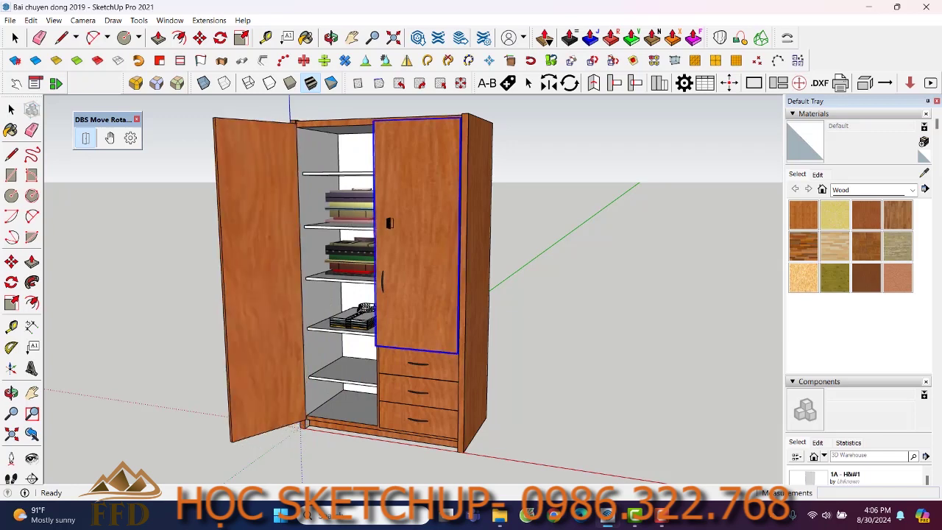
{"action": "left_click", "coordinate": [390, 223]}
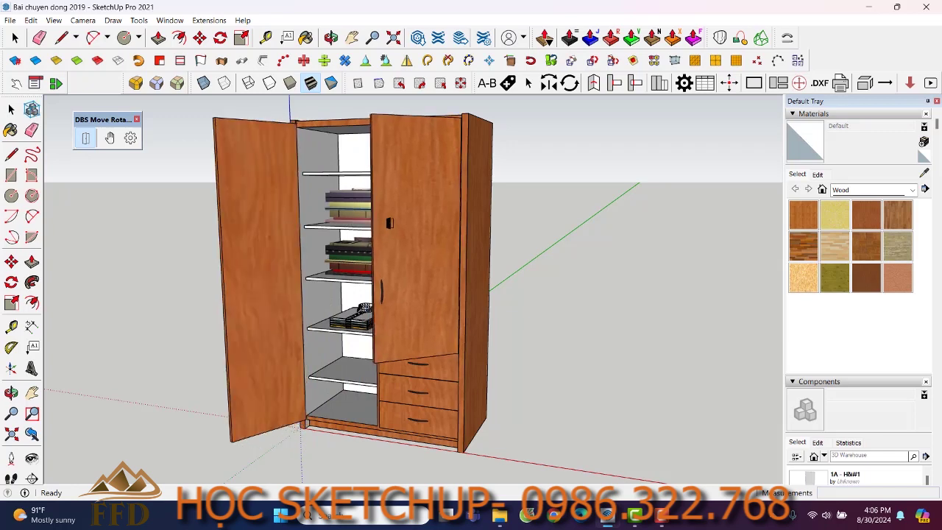
{"action": "left_click", "coordinate": [404, 369]}
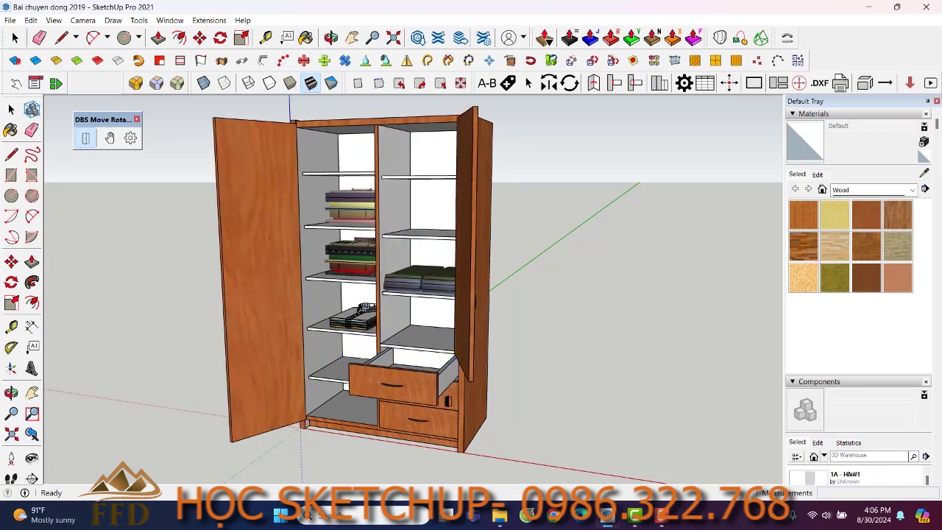
{"action": "left_click", "coordinate": [447, 401]}
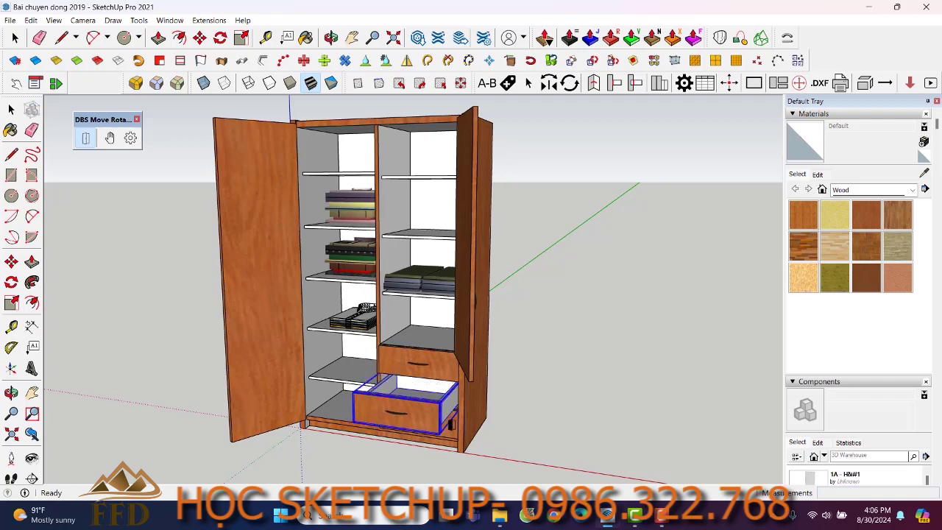
{"action": "left_click", "coordinate": [452, 428]}
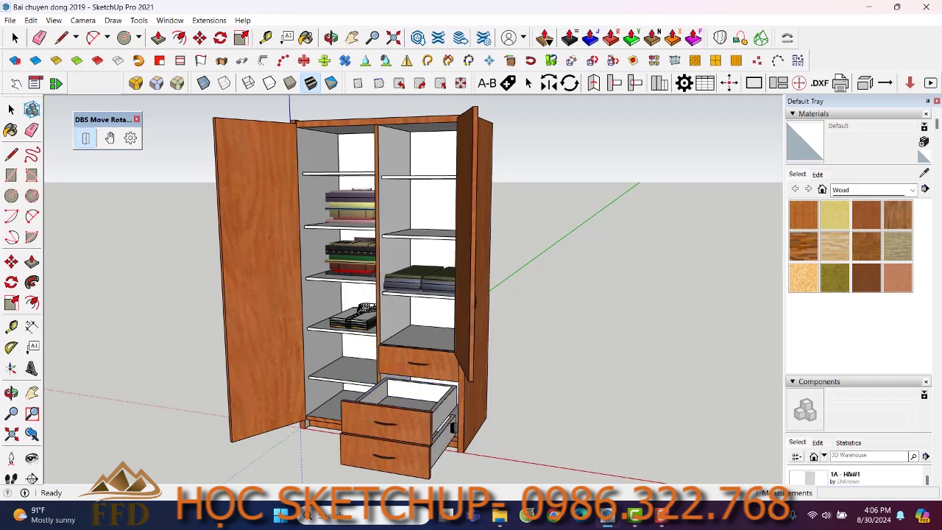
Close both doors and the middle and bottom drawers, then reopen the top drawer and both doors.
{"action": "left_click", "coordinate": [460, 327]}
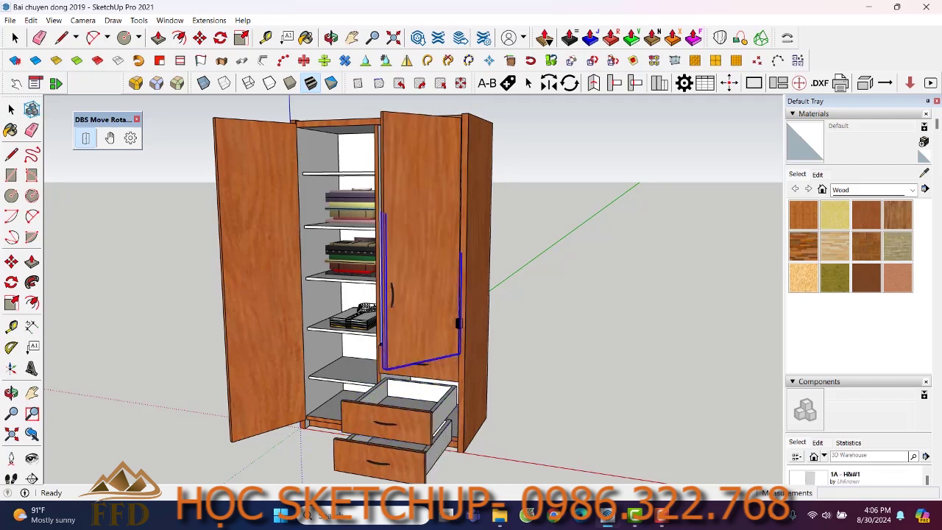
{"action": "left_click", "coordinate": [283, 286]}
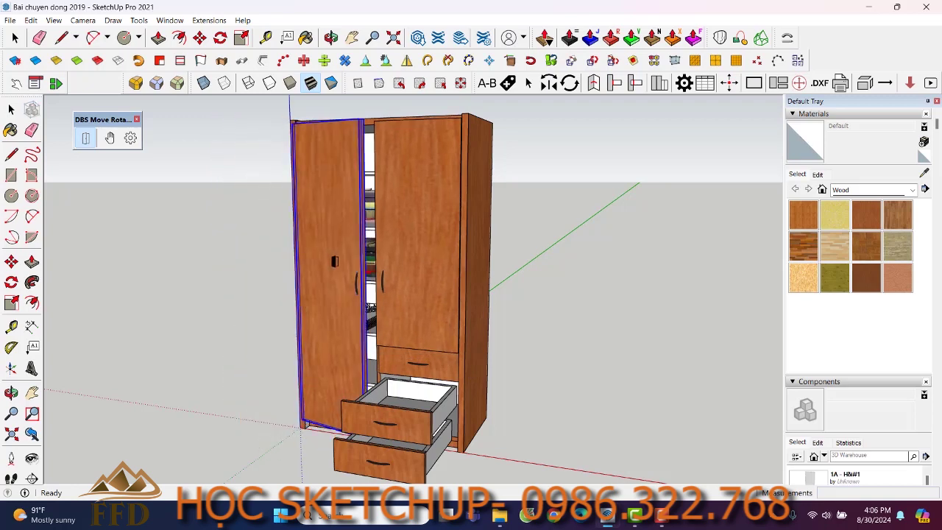
{"action": "scroll", "coordinate": [383, 382], "scroll_direction": "down", "scroll_amount": 1}
{"action": "scroll", "coordinate": [395, 381], "scroll_direction": "up", "scroll_amount": 3}
{"action": "left_click", "coordinate": [396, 381]}
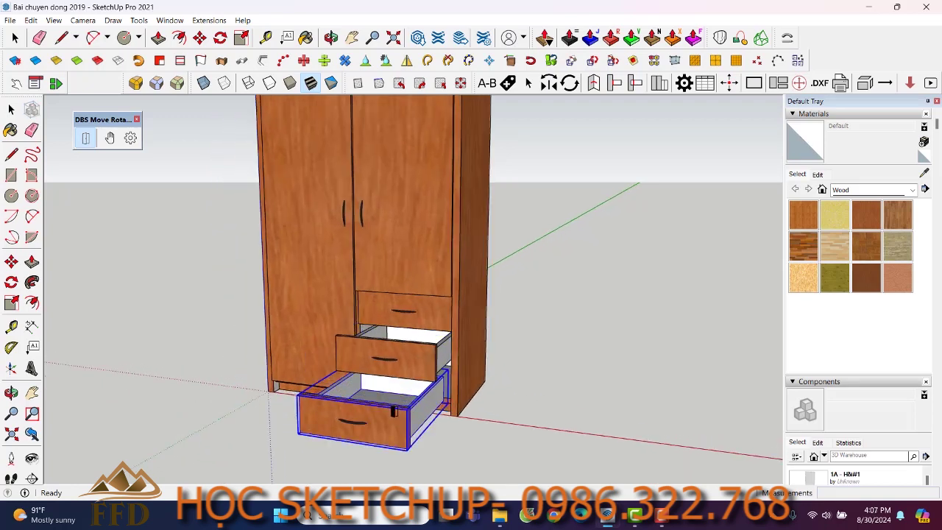
{"action": "left_click", "coordinate": [395, 414]}
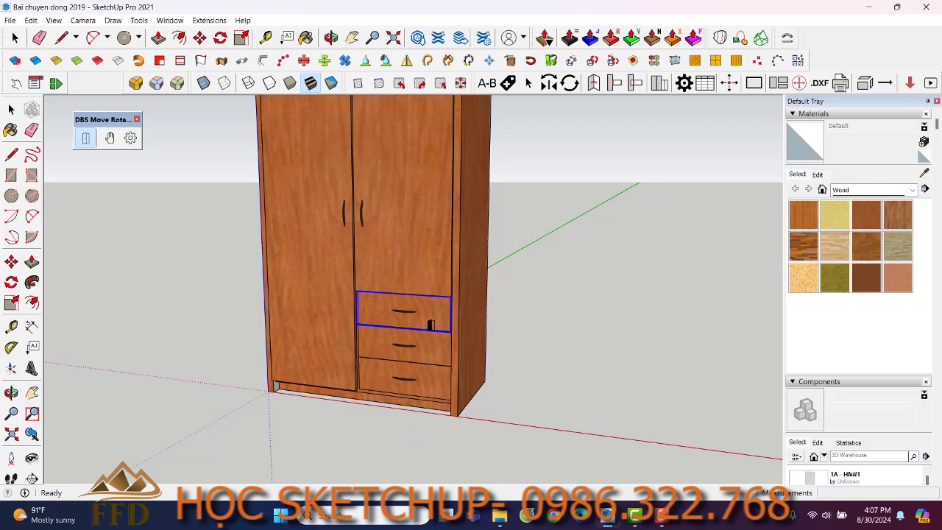
{"action": "left_click", "coordinate": [431, 327]}
{"action": "left_click", "coordinate": [421, 261]}
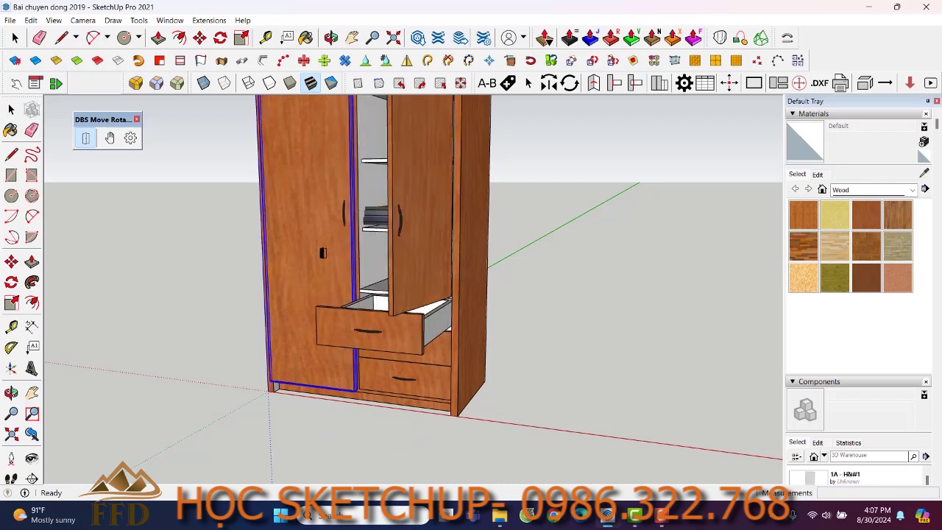
{"action": "left_click", "coordinate": [281, 305]}
Orbit and zoom out to bring the second, fully closed wardrobe into view.
{"action": "scroll", "coordinate": [199, 322], "scroll_direction": "down", "scroll_amount": 5}
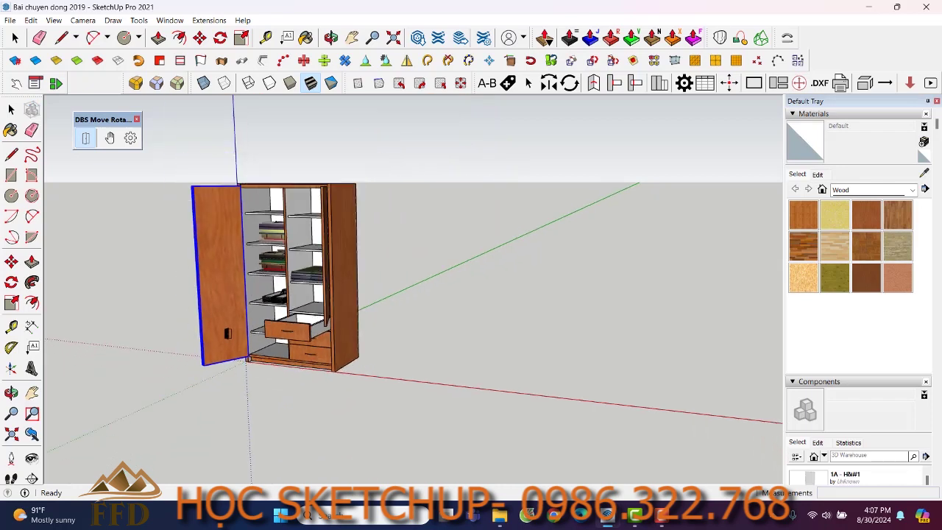
{"action": "mouse_move", "coordinate": [295, 243]}
{"action": "middle_mouse_down"}
{"action": "mouse_move", "coordinate": [321, 228]}
{"action": "mouse_move", "coordinate": [218, 224]}
{"action": "middle_mouse_up"}
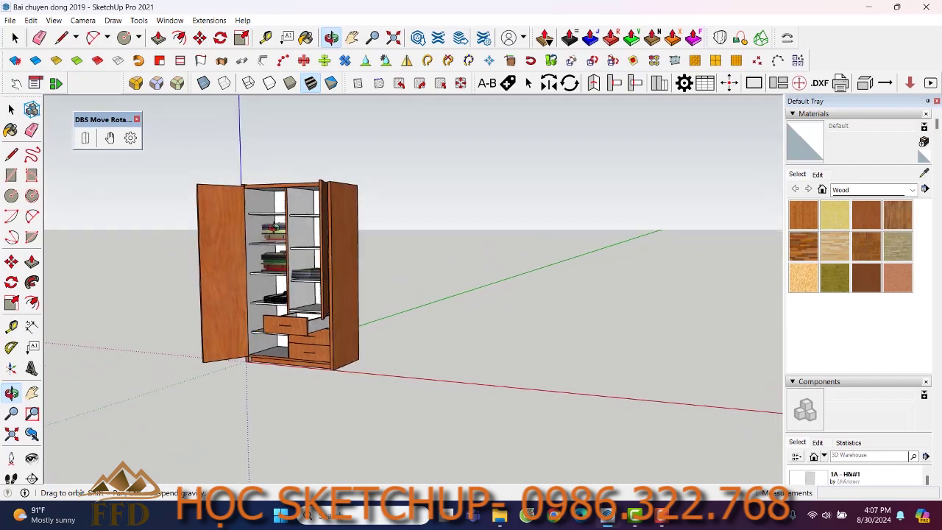
{"action": "scroll", "coordinate": [217, 214], "scroll_direction": "down", "scroll_amount": 5}
{"action": "scroll", "coordinate": [319, 221], "scroll_direction": "down", "scroll_amount": 3}
{"action": "middle_click_drag", "start_coordinate": [319, 220], "coordinate": [475, 218]}
{"action": "scroll", "coordinate": [479, 250], "scroll_direction": "up", "scroll_amount": 5}
{"action": "scroll", "coordinate": [322, 214], "scroll_direction": "up", "scroll_amount": 3}
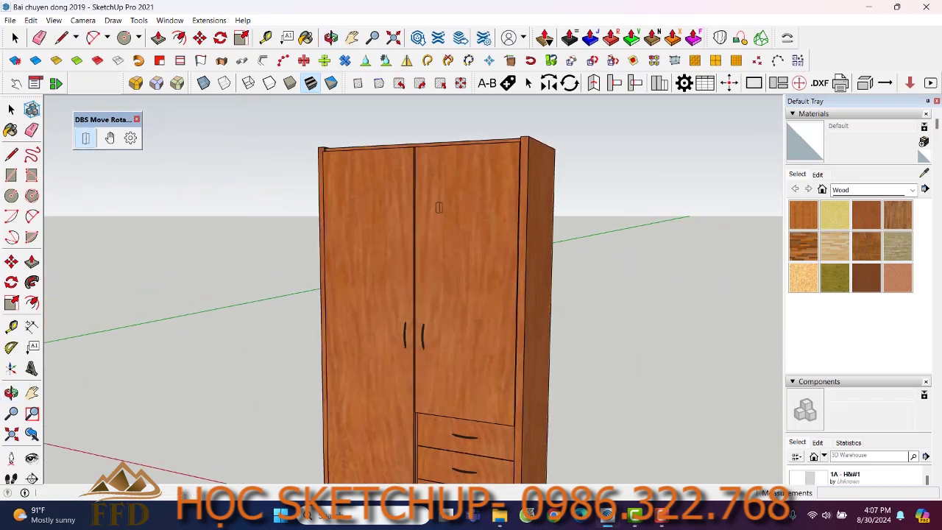
{"action": "scroll", "coordinate": [436, 265], "scroll_direction": "down", "scroll_amount": 2}
{"action": "scroll", "coordinate": [468, 297], "scroll_direction": "up", "scroll_amount": 2}
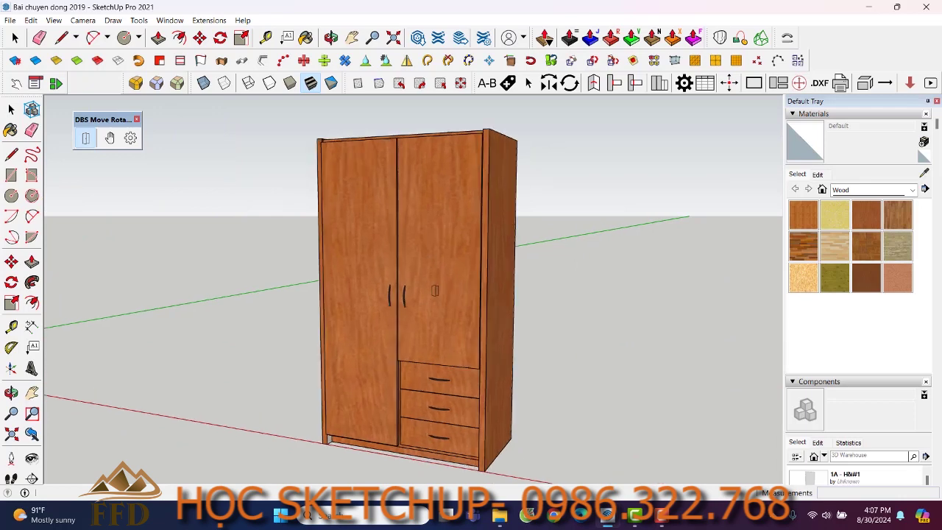
Select the second wardrobe's left door, switching from the right door first picked.
{"action": "left_click", "coordinate": [12, 109]}
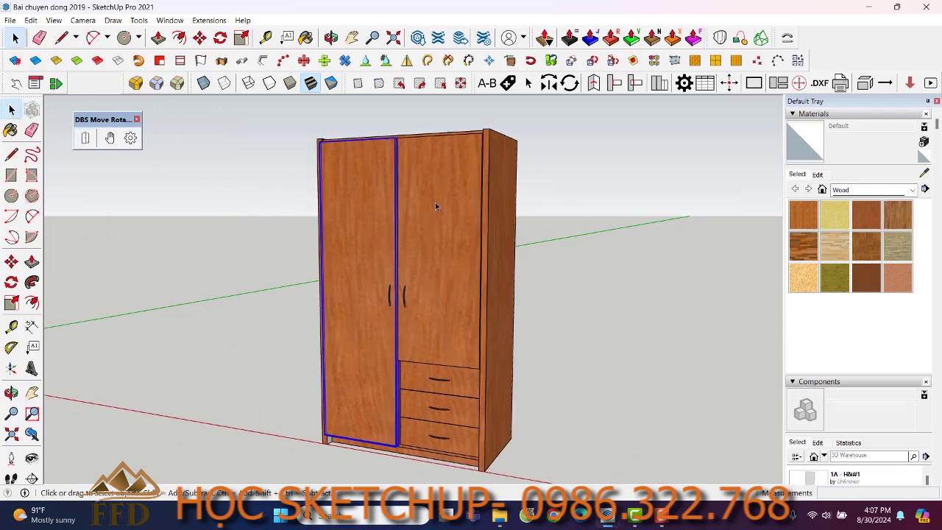
{"action": "left_click", "coordinate": [405, 197]}
{"action": "scroll", "coordinate": [384, 269], "scroll_direction": "up", "scroll_amount": 2}
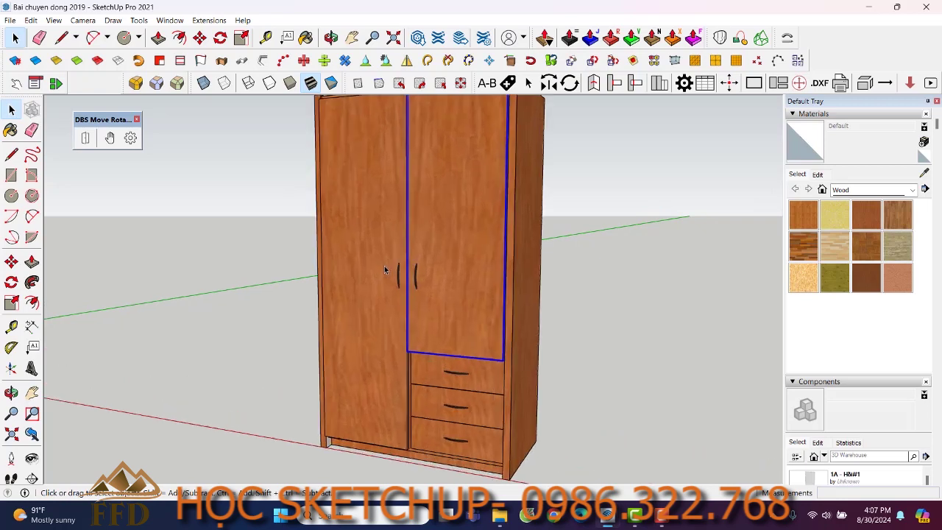
{"action": "scroll", "coordinate": [169, 195], "scroll_direction": "down", "scroll_amount": 3}
{"action": "left_click", "coordinate": [293, 184]}
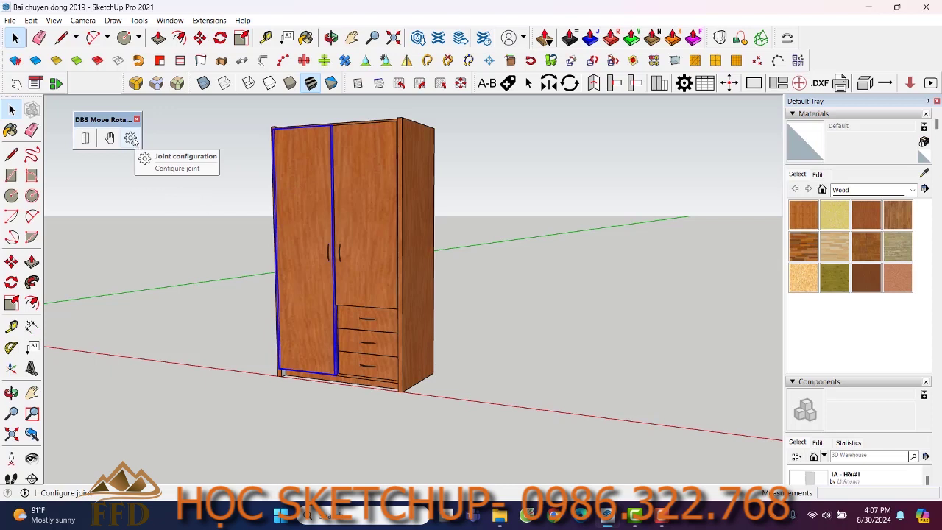
Set the left door's DBS joint type to hinge, with its axis on the door's outer edge.
{"action": "left_click", "coordinate": [131, 139]}
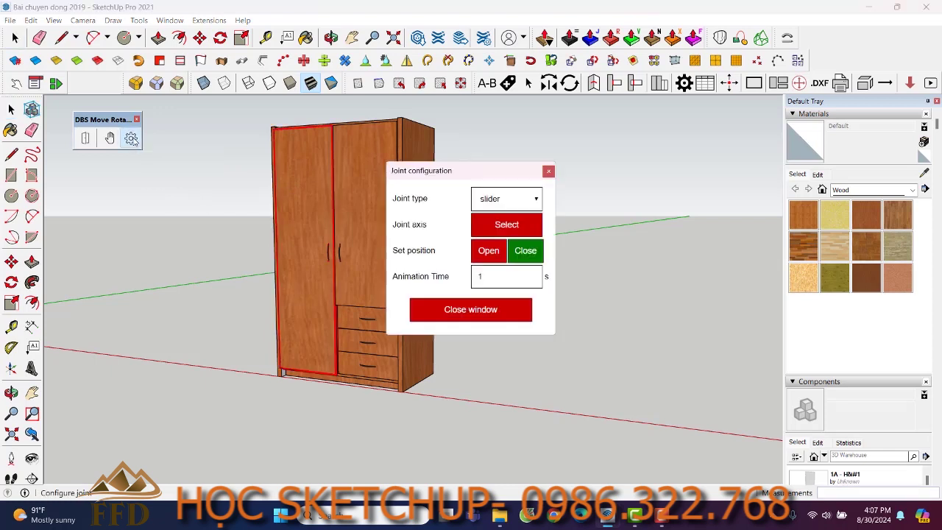
{"action": "left_click", "coordinate": [532, 205]}
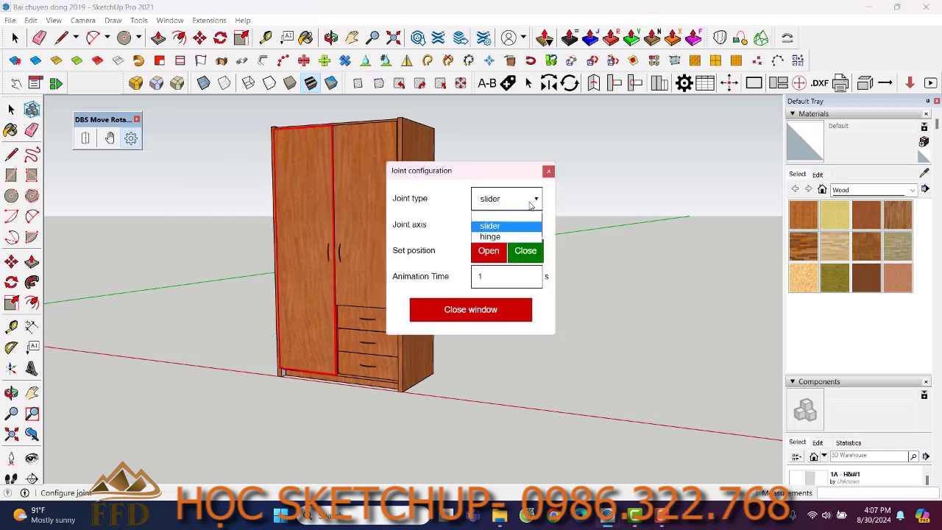
{"action": "left_click", "coordinate": [491, 237]}
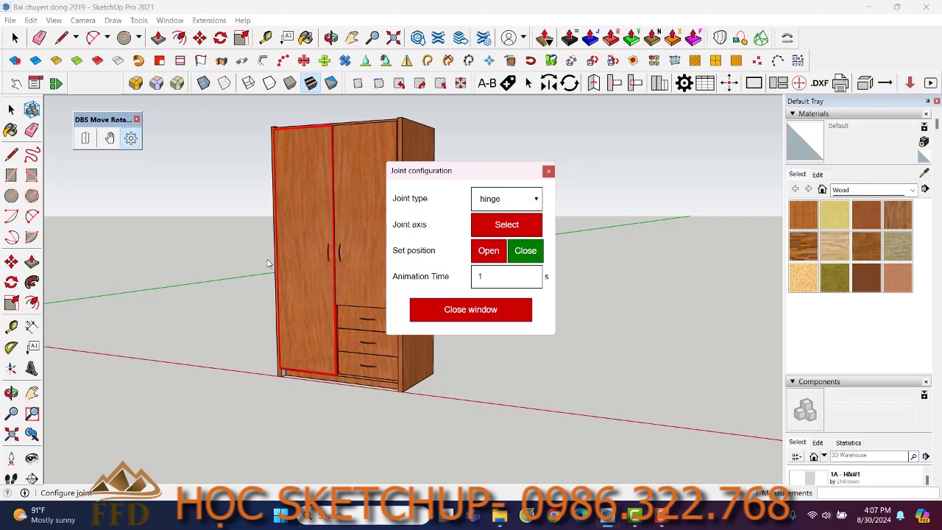
{"action": "left_click", "coordinate": [483, 234]}
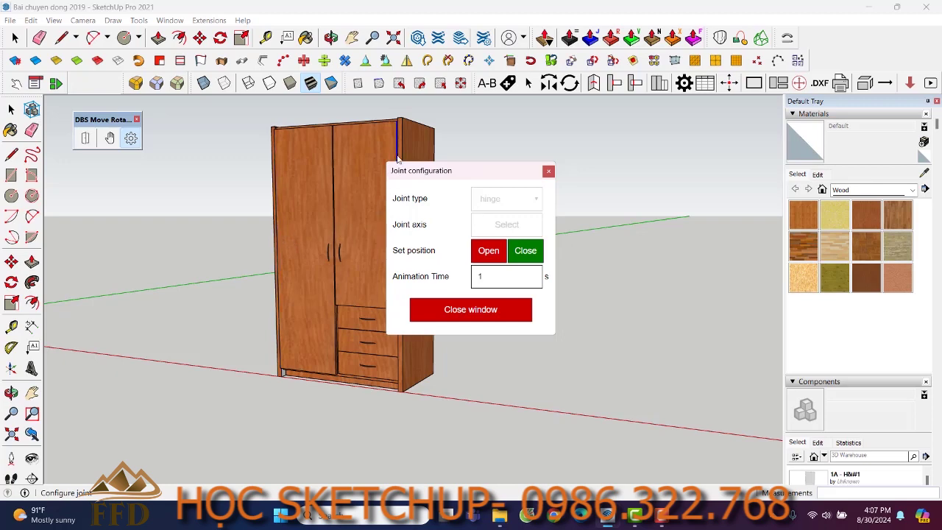
{"action": "left_click", "coordinate": [277, 221]}
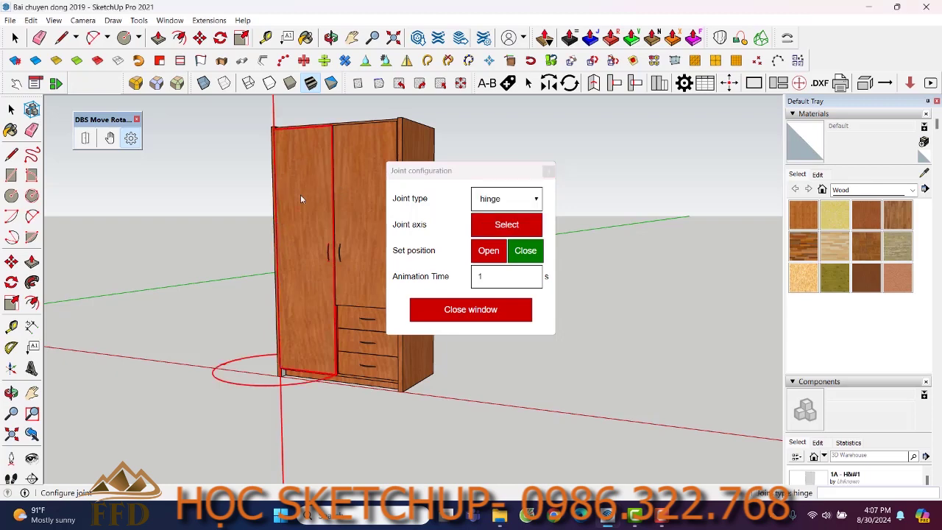
{"action": "left_click", "coordinate": [548, 171]}
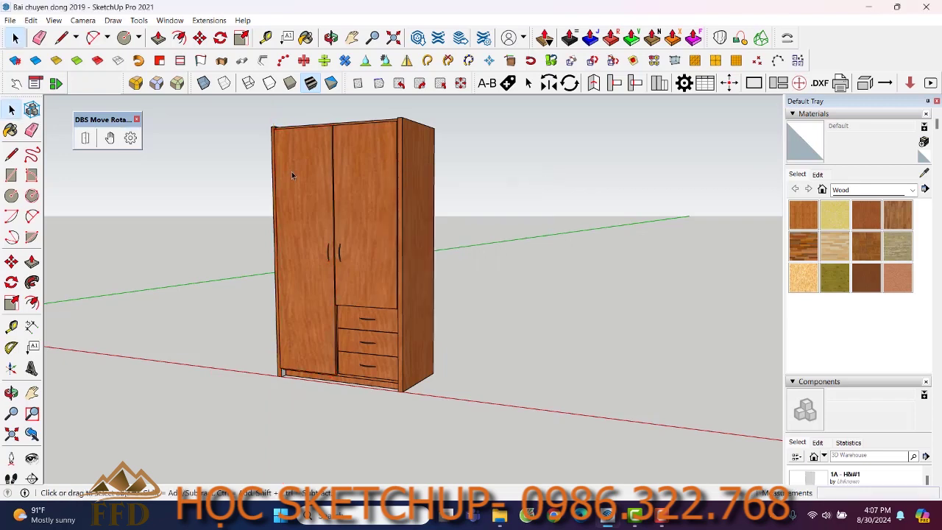
Drag the left door open on its hinge and save that pose as its open state.
{"action": "left_click", "coordinate": [110, 138]}
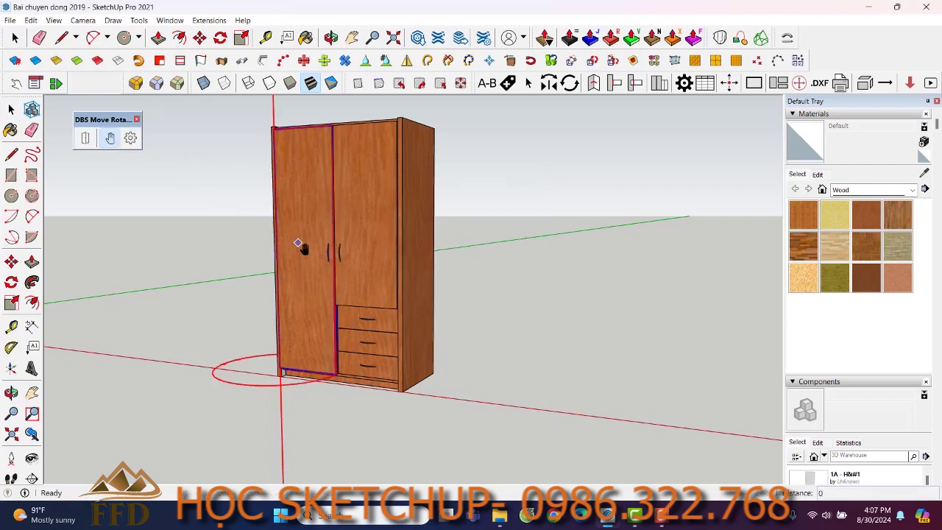
{"action": "left_click_drag", "start_coordinate": [301, 246], "coordinate": [245, 251]}
{"action": "left_click", "coordinate": [245, 251]}
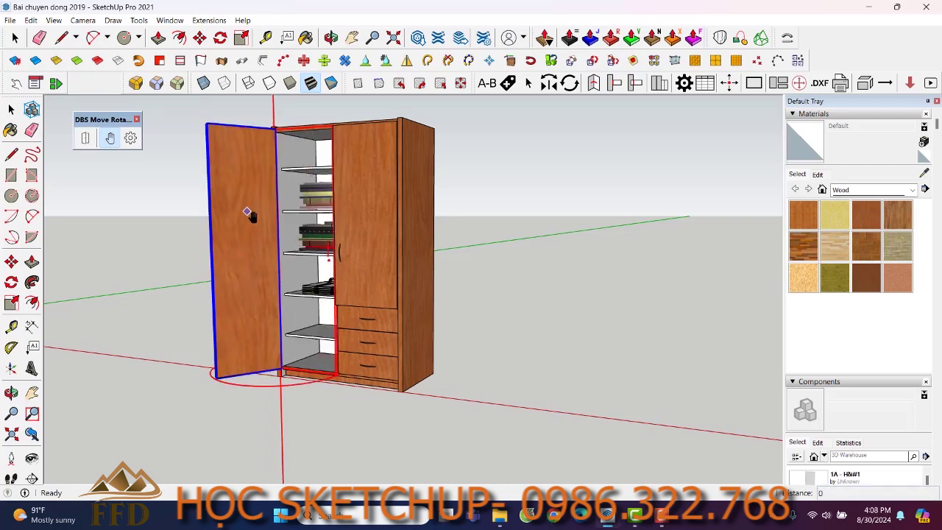
{"action": "right_click", "coordinate": [248, 213]}
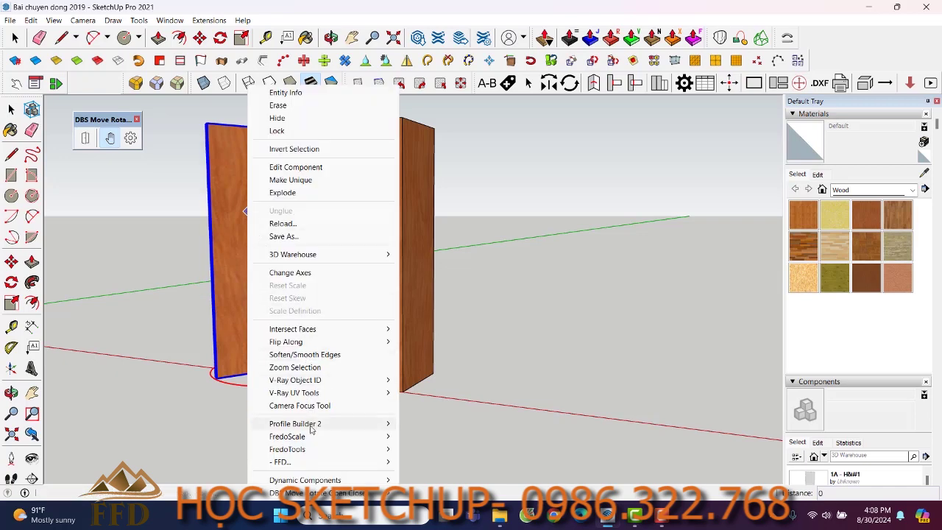
{"action": "mouse_move", "coordinate": [324, 493]}
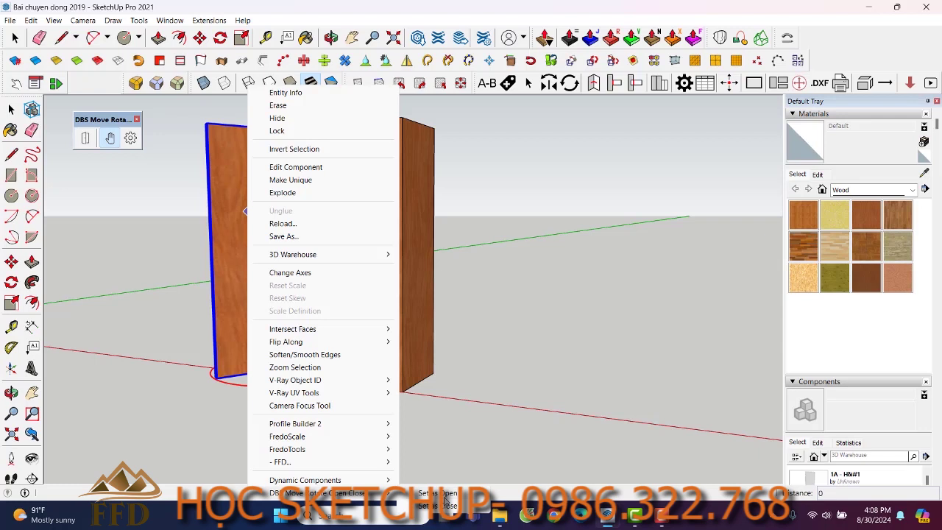
{"action": "left_click", "coordinate": [444, 501]}
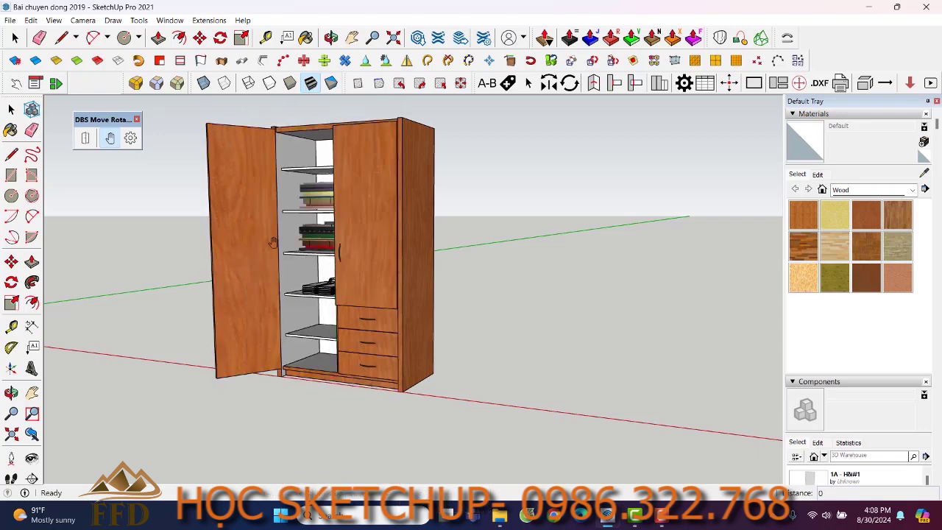
Animate the left door shut and back open, then orbit to a more frontal view.
{"action": "left_click", "coordinate": [87, 139]}
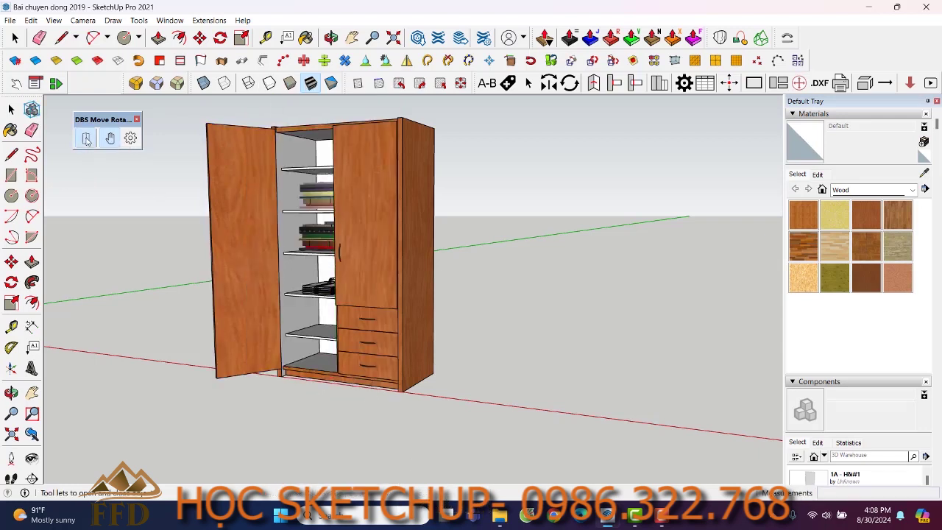
{"action": "left_click", "coordinate": [234, 188]}
{"action": "left_click", "coordinate": [268, 185]}
{"action": "key", "text": "space"}
{"action": "middle_click_drag", "start_coordinate": [393, 237], "coordinate": [395, 219]}
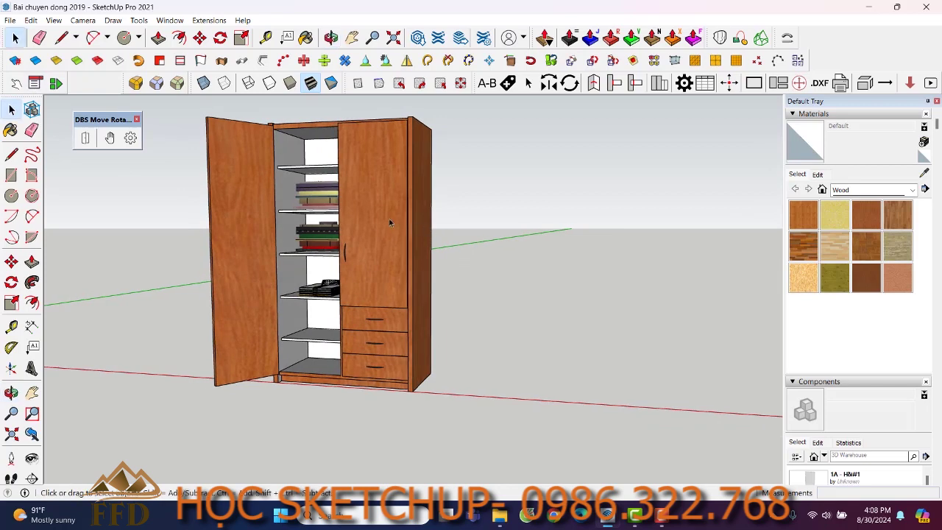
Select the right door and give it a hinge joint on its outer vertical edge.
{"action": "left_click", "coordinate": [374, 190]}
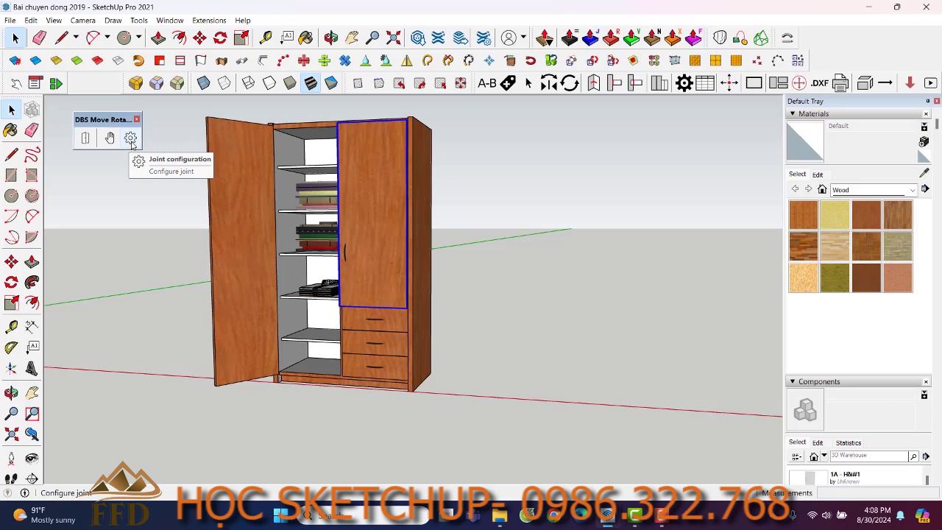
{"action": "left_click", "coordinate": [131, 139]}
{"action": "left_click", "coordinate": [528, 211]}
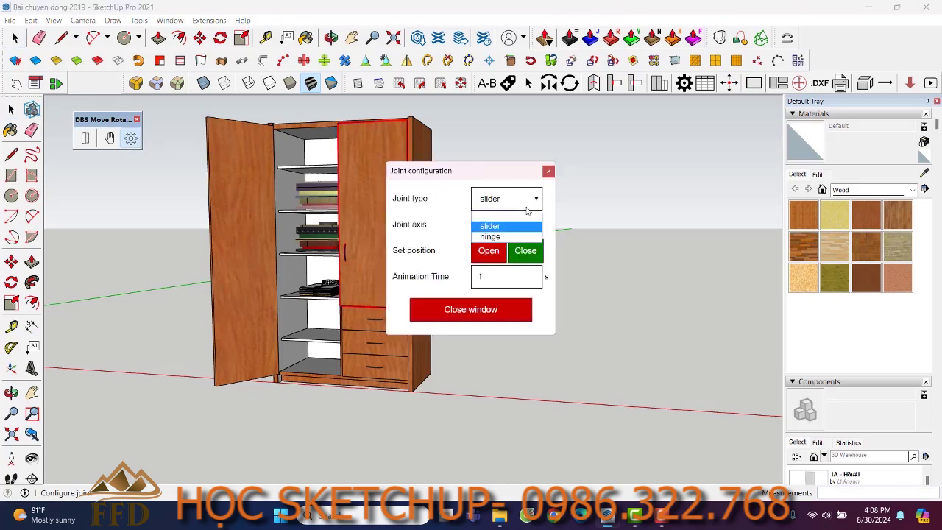
{"action": "left_click", "coordinate": [500, 237]}
{"action": "left_click_drag", "start_coordinate": [467, 174], "coordinate": [574, 165]}
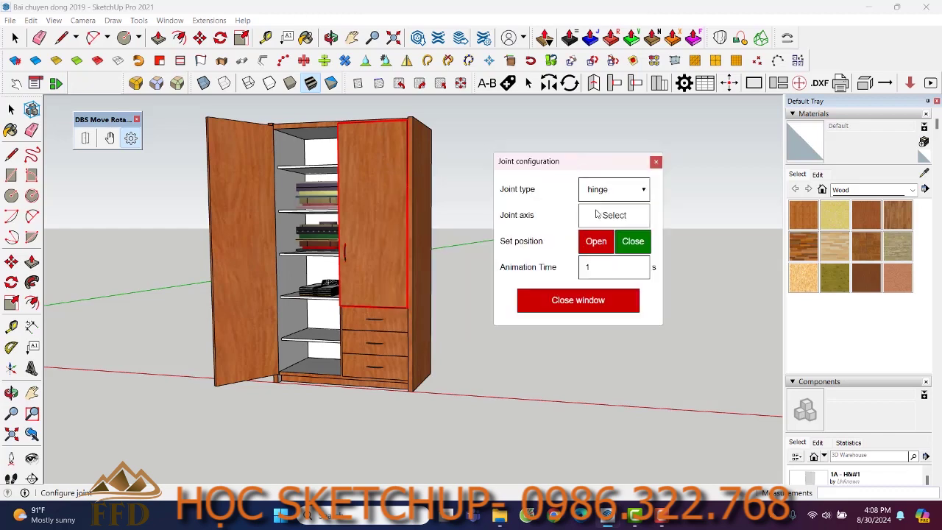
{"action": "left_click", "coordinate": [597, 213]}
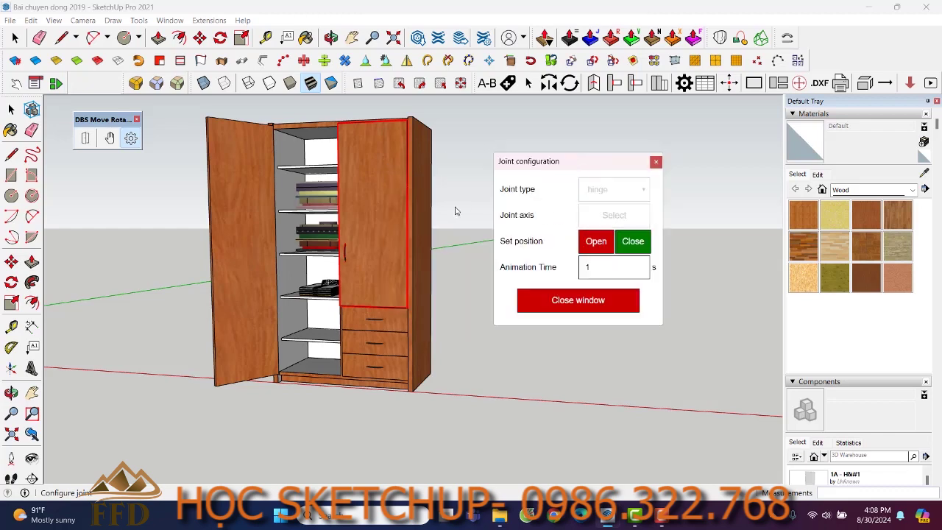
{"action": "left_click", "coordinate": [407, 211]}
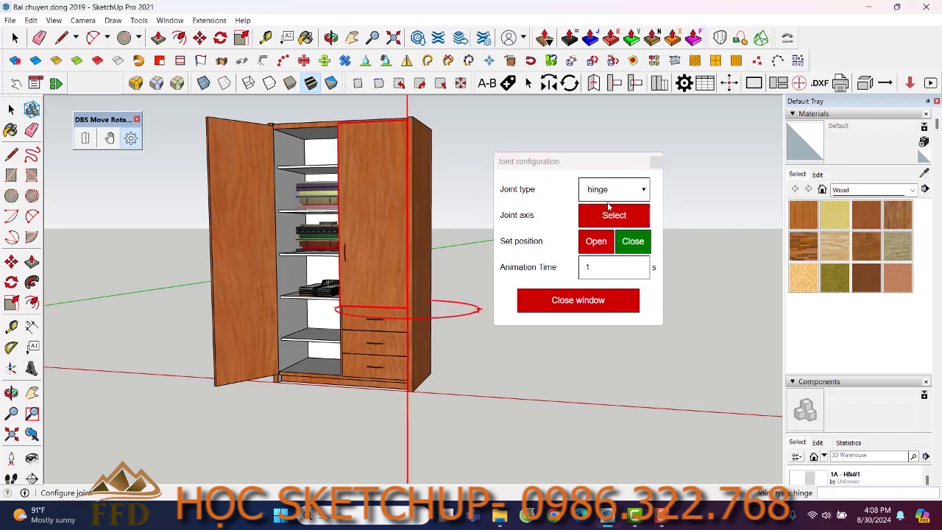
{"action": "left_click", "coordinate": [656, 161]}
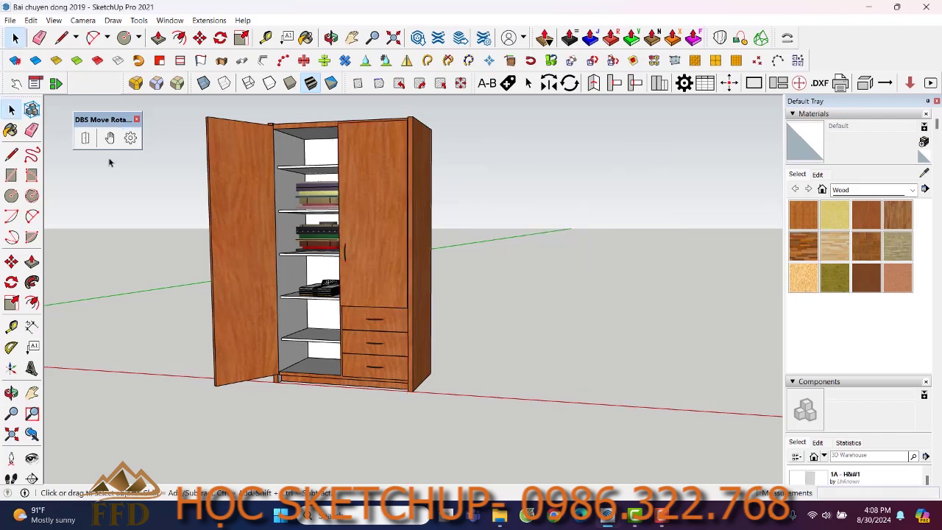
Drag the right door open on its hinge and store that pose as its open state.
{"action": "left_click", "coordinate": [110, 138]}
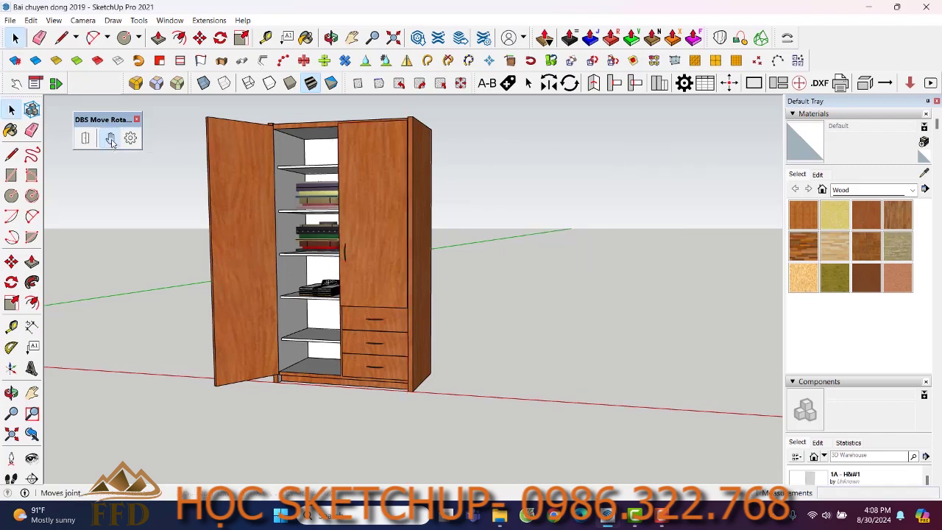
{"action": "left_click_drag", "start_coordinate": [371, 217], "coordinate": [418, 213]}
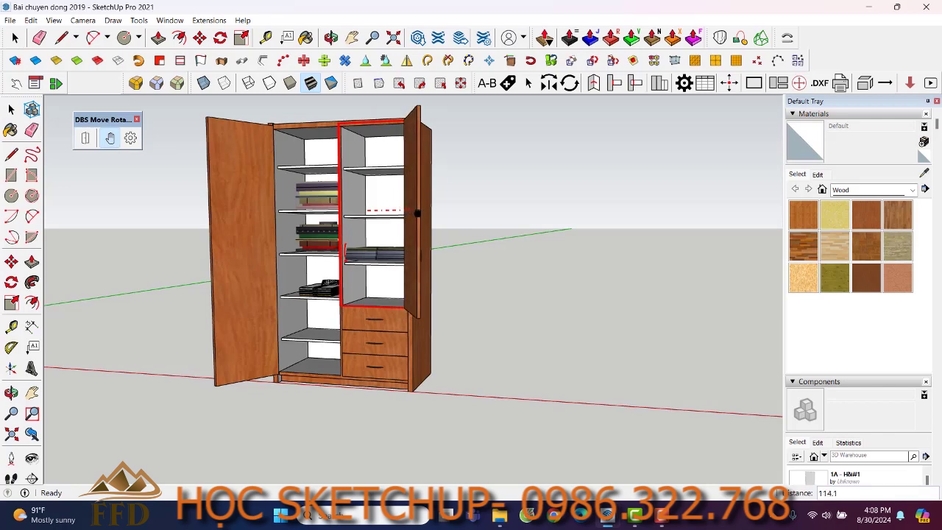
{"action": "right_click", "coordinate": [408, 205]}
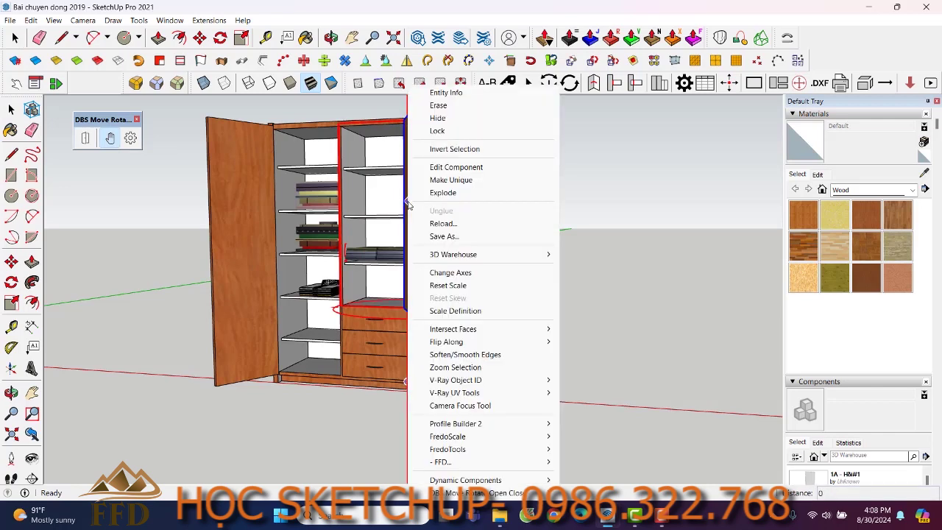
{"action": "mouse_move", "coordinate": [476, 493]}
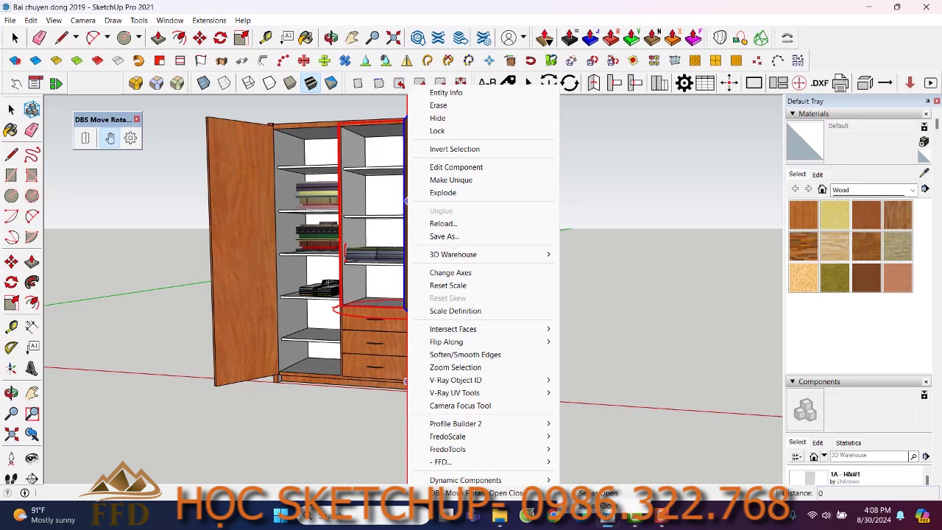
{"action": "left_click", "coordinate": [598, 493]}
Animate the right and left doors shut and back open, leaving both doors open.
{"action": "left_click", "coordinate": [87, 138]}
{"action": "left_click", "coordinate": [413, 196]}
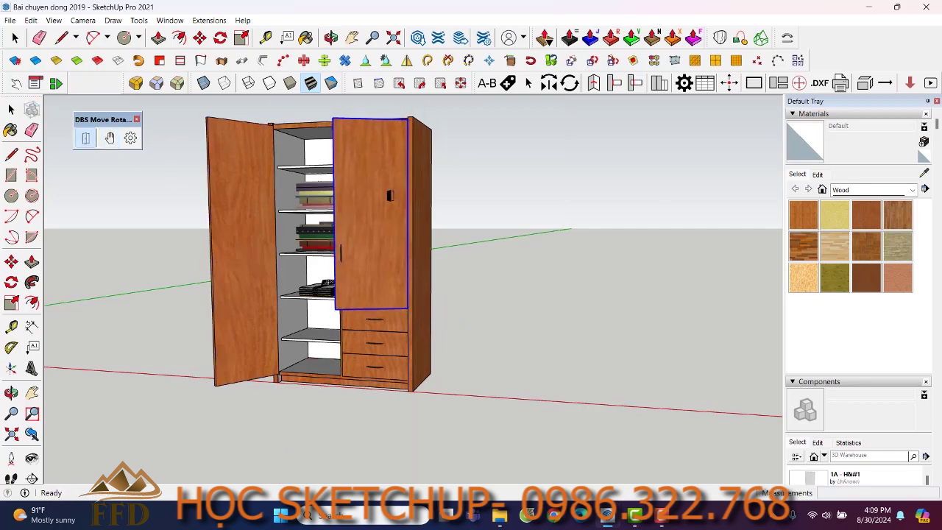
{"action": "left_click", "coordinate": [383, 213]}
{"action": "left_click", "coordinate": [418, 193]}
{"action": "left_click", "coordinate": [249, 193]}
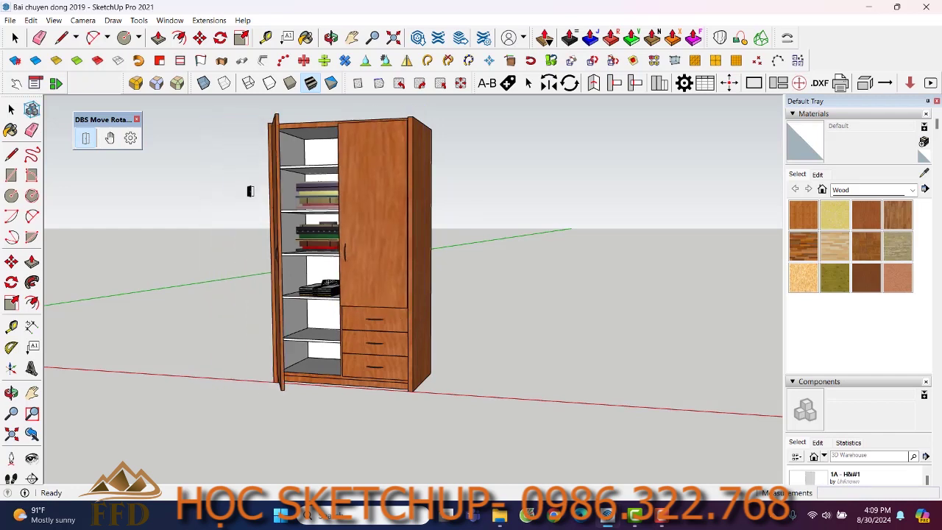
{"action": "left_click", "coordinate": [315, 280]}
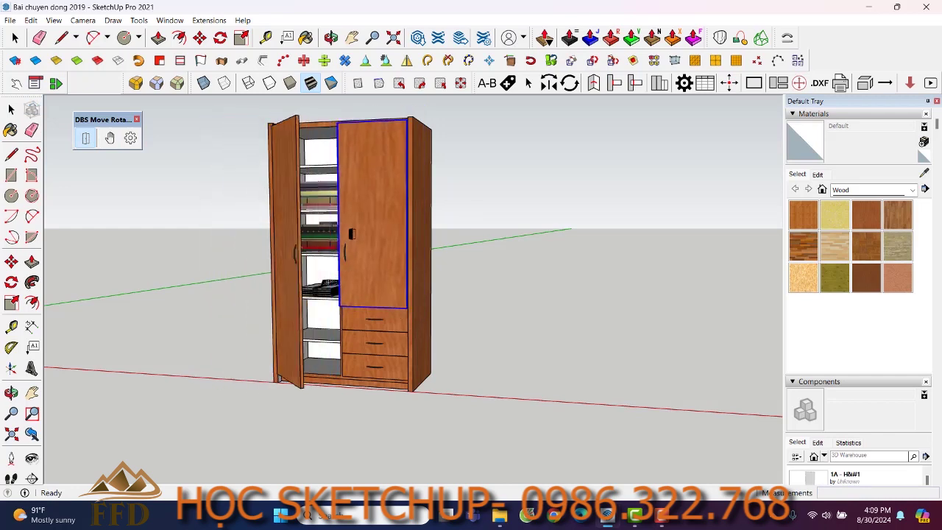
{"action": "left_click", "coordinate": [372, 214]}
{"action": "scroll", "coordinate": [173, 147], "scroll_direction": "down", "scroll_amount": 2}
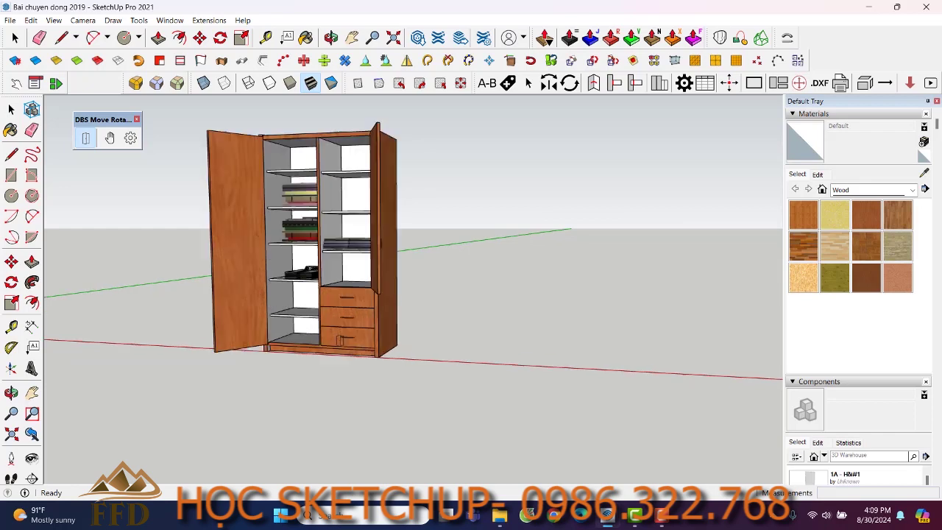
{"action": "scroll", "coordinate": [340, 339], "scroll_direction": "up", "scroll_amount": 3}
{"action": "scroll", "coordinate": [361, 316], "scroll_direction": "down", "scroll_amount": 1}
{"action": "scroll", "coordinate": [366, 313], "scroll_direction": "up", "scroll_amount": 2}
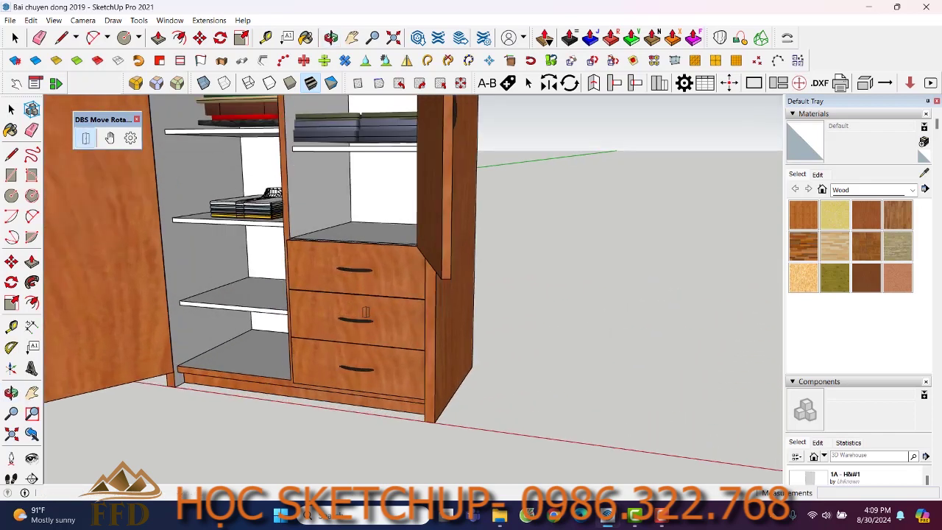
{"action": "scroll", "coordinate": [366, 313], "scroll_direction": "up", "scroll_amount": 1}
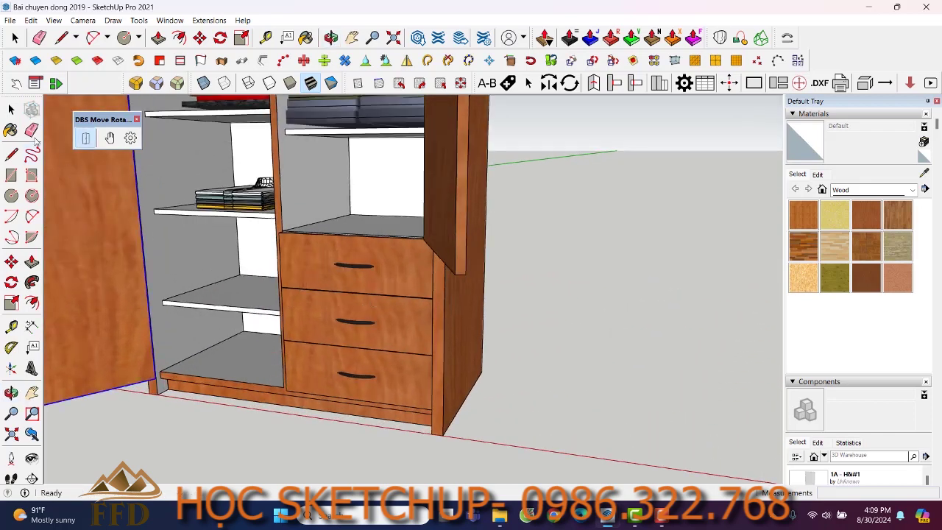
Select the top drawer and give it a slider joint sliding out toward the front.
{"action": "left_click", "coordinate": [11, 110]}
{"action": "left_click", "coordinate": [299, 249]}
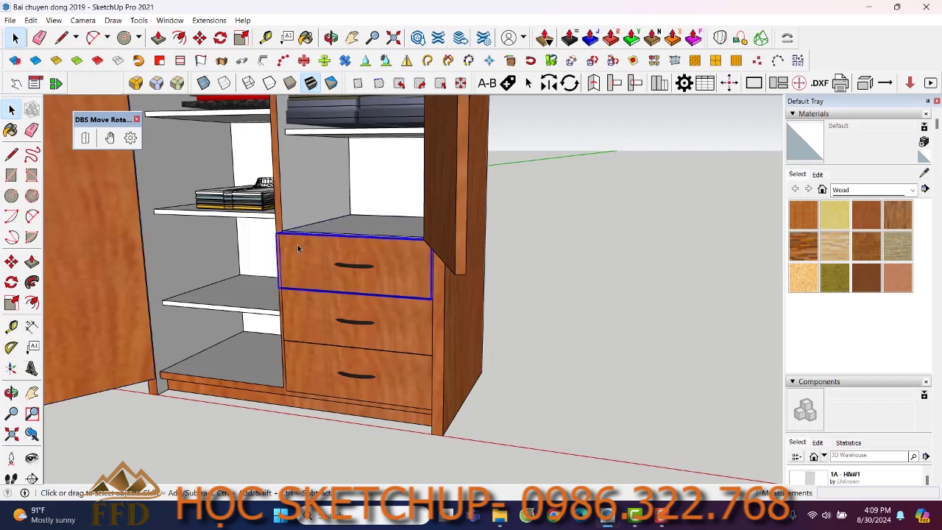
{"action": "left_click", "coordinate": [130, 139]}
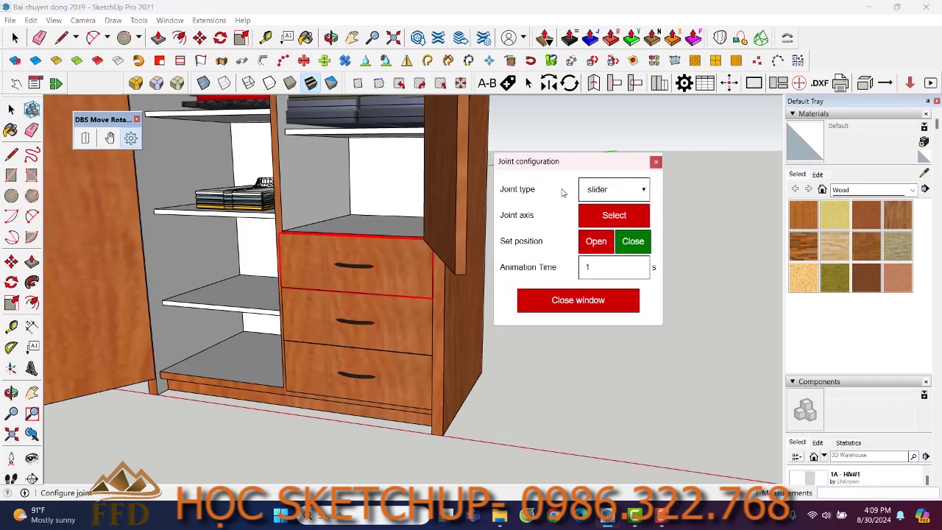
{"action": "left_click", "coordinate": [594, 193]}
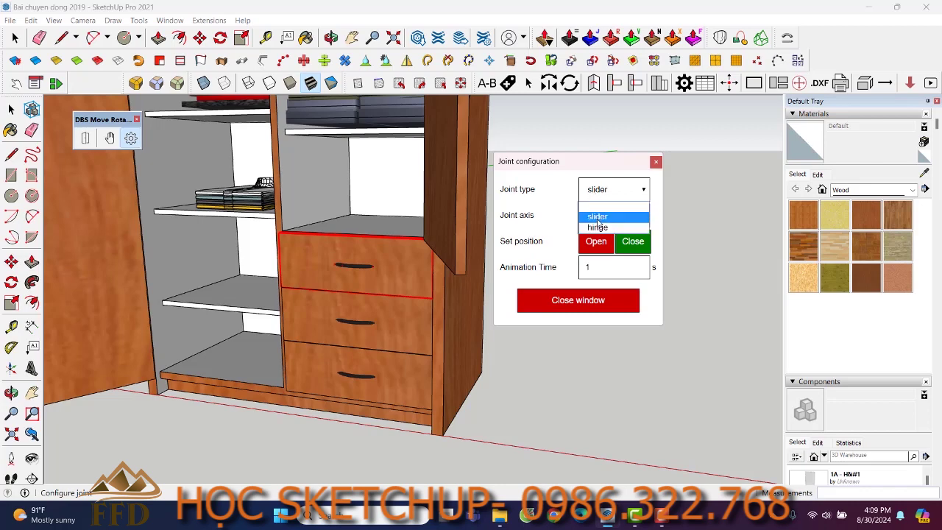
{"action": "left_click", "coordinate": [598, 219]}
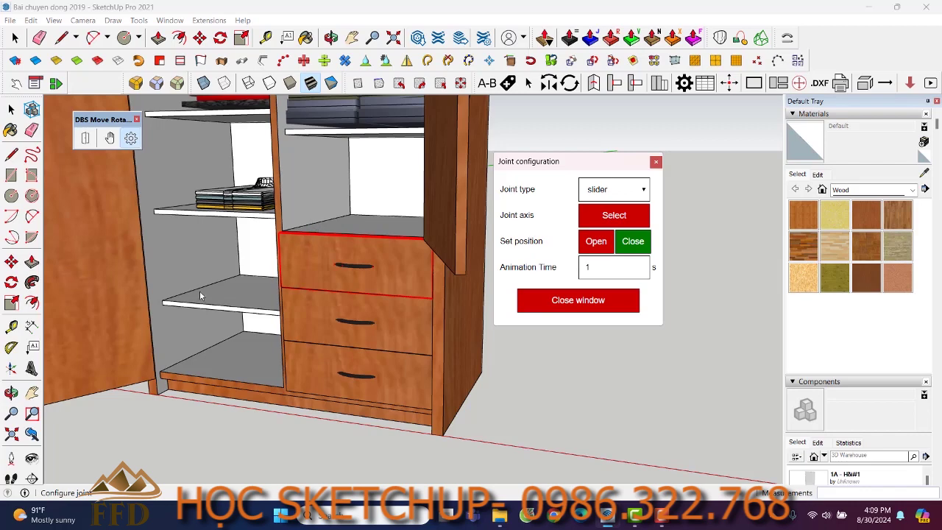
{"action": "left_click", "coordinate": [583, 219]}
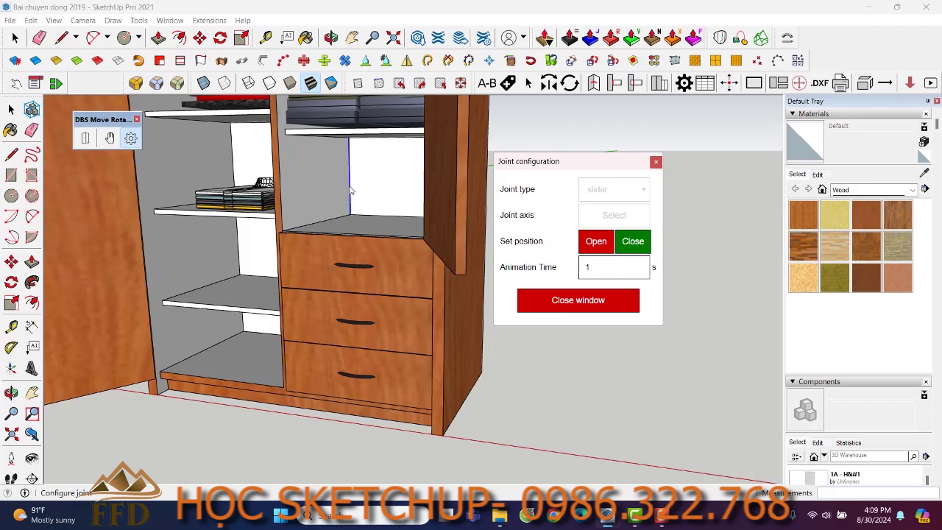
{"action": "left_click", "coordinate": [325, 225]}
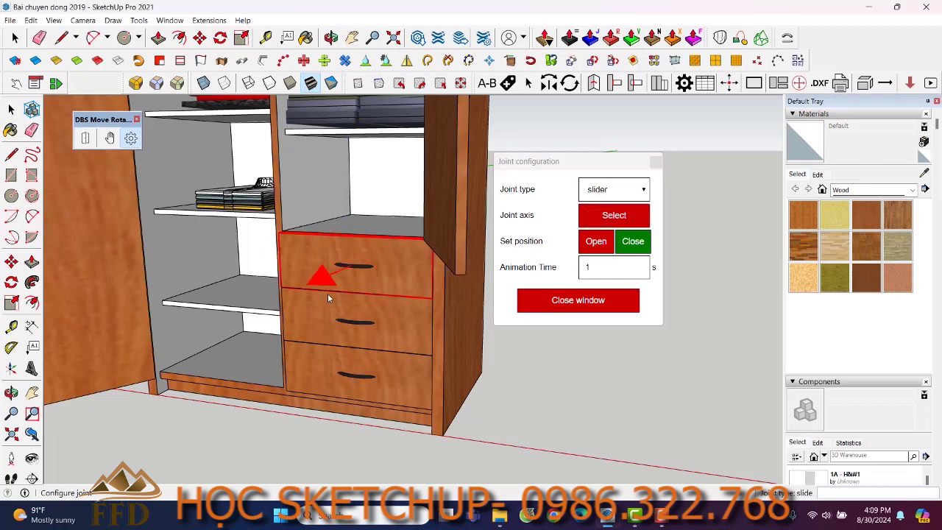
{"action": "middle_click_drag", "start_coordinate": [329, 297], "coordinate": [291, 293]}
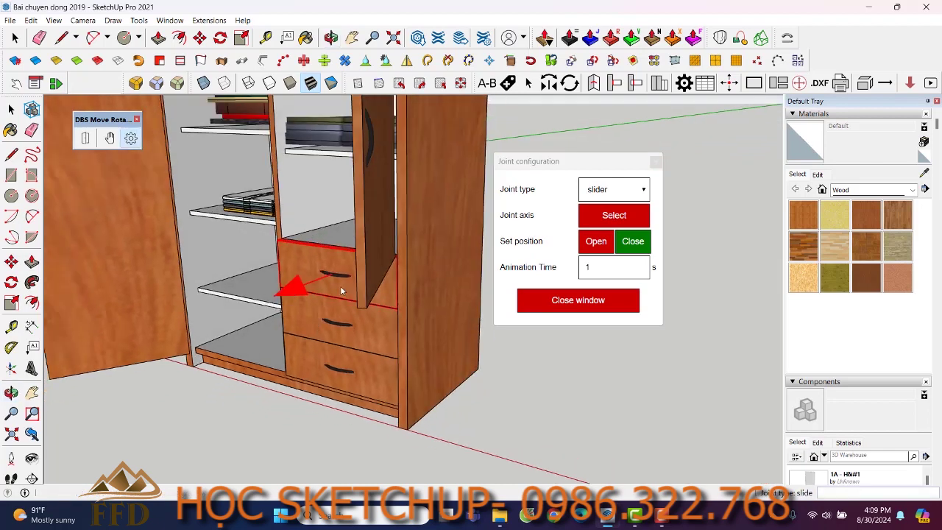
{"action": "left_click", "coordinate": [656, 163]}
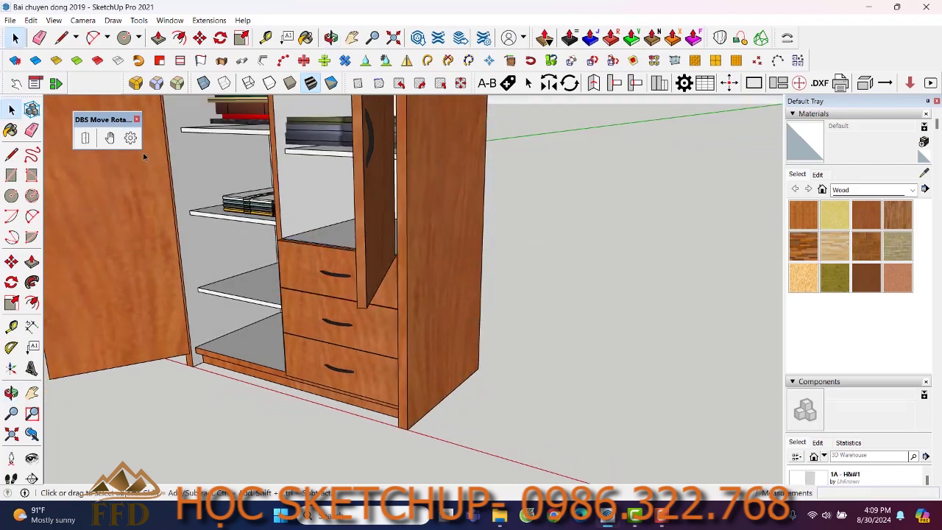
Pull the top drawer out on its slider and save that pose as its open state.
{"action": "left_click", "coordinate": [110, 138]}
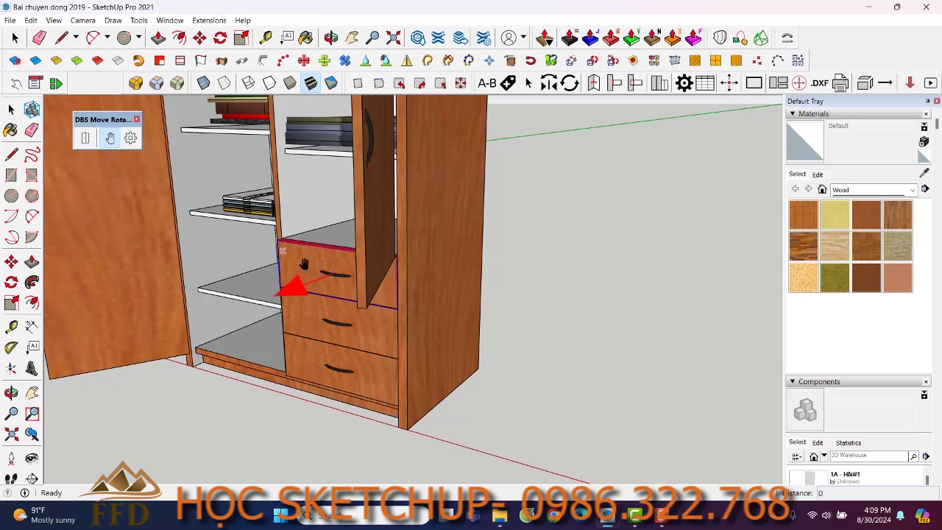
{"action": "left_click_drag", "start_coordinate": [304, 265], "coordinate": [260, 279]}
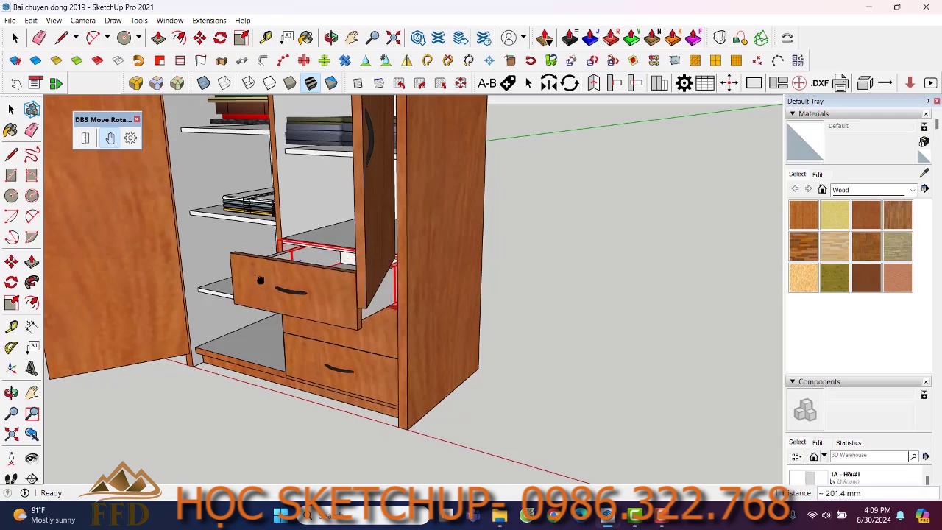
{"action": "left_click", "coordinate": [260, 280]}
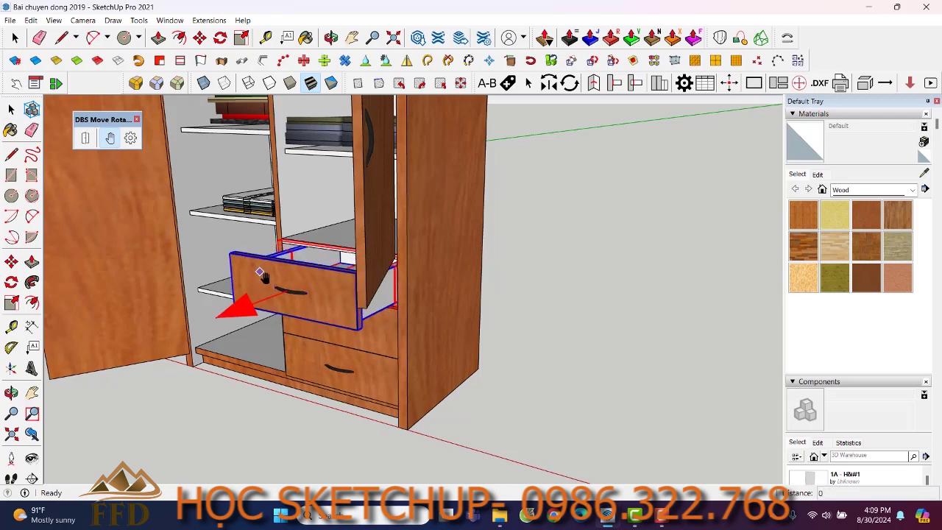
{"action": "right_click", "coordinate": [260, 274]}
{"action": "mouse_move", "coordinate": [329, 493]}
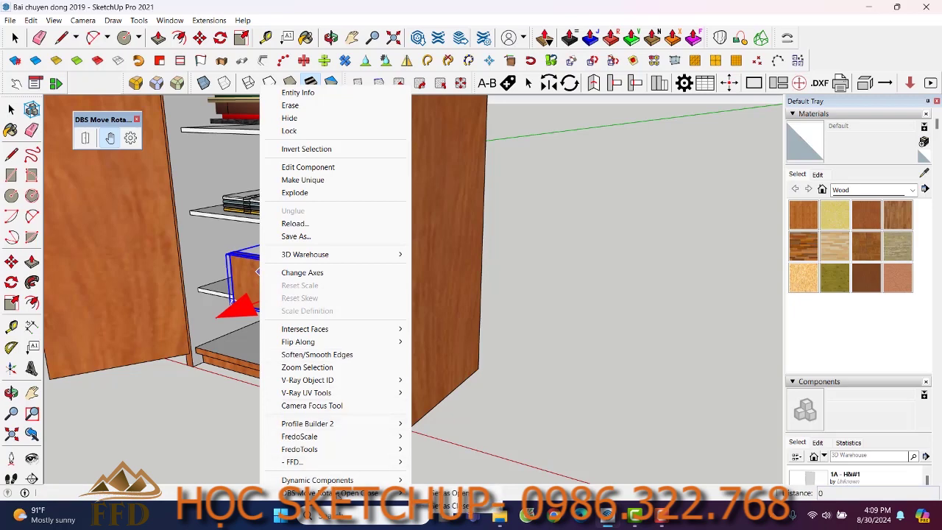
{"action": "left_click", "coordinate": [449, 493]}
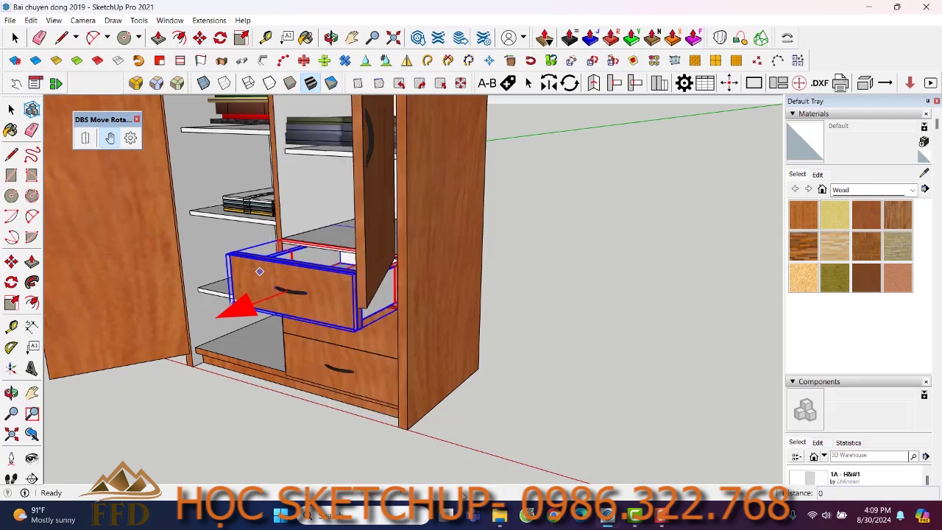
Toggle the top drawer in and out with the Open/Close tool, then select the middle drawer.
{"action": "left_click", "coordinate": [85, 138]}
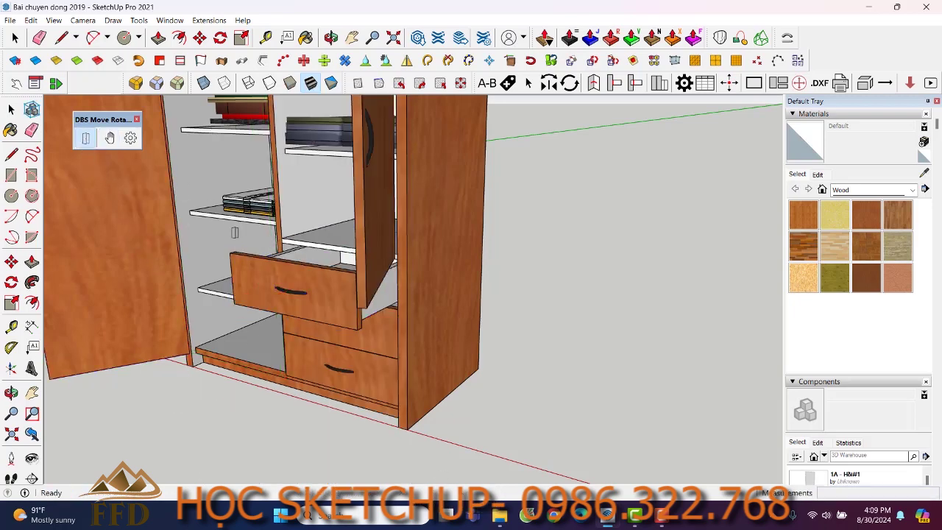
{"action": "left_click", "coordinate": [288, 262]}
{"action": "left_click", "coordinate": [288, 263]}
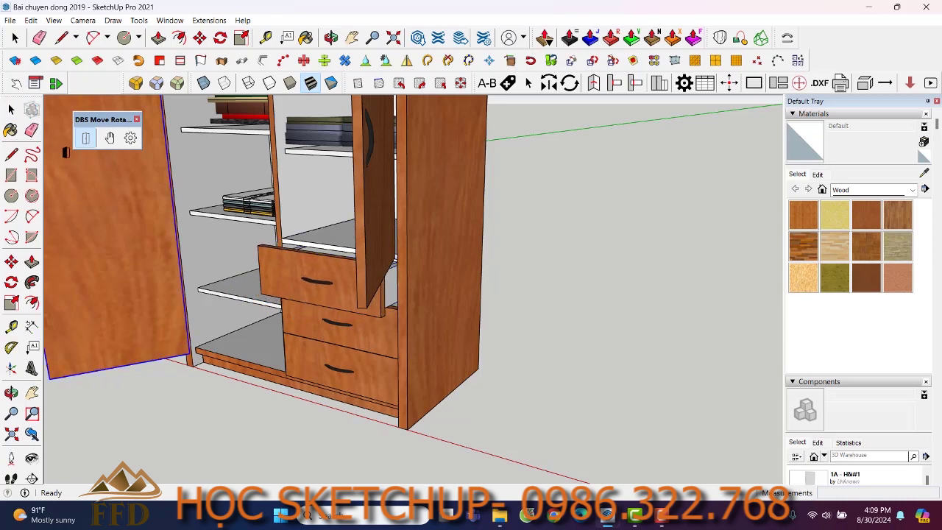
{"action": "key", "text": "space"}
{"action": "left_click", "coordinate": [321, 328]}
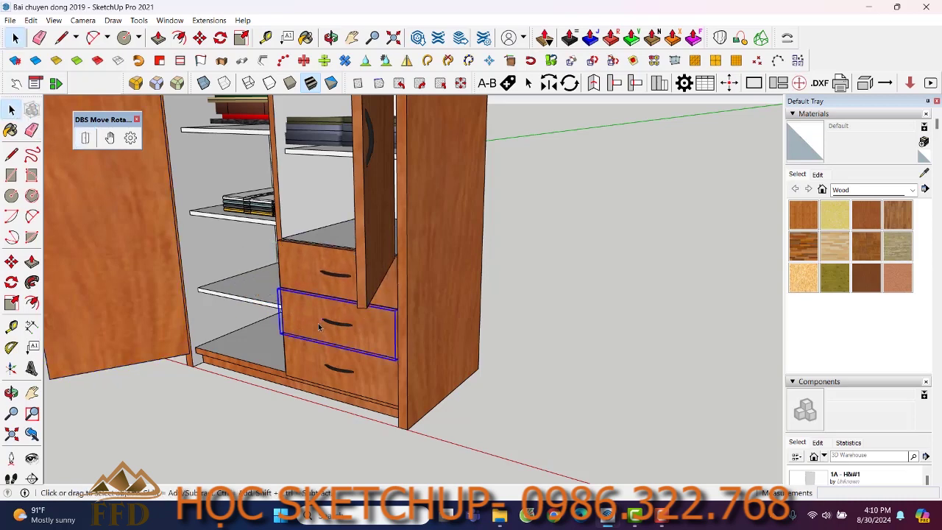
Give the middle drawer a slider joint with its sliding axis picked on the drawer.
{"action": "left_click", "coordinate": [130, 138]}
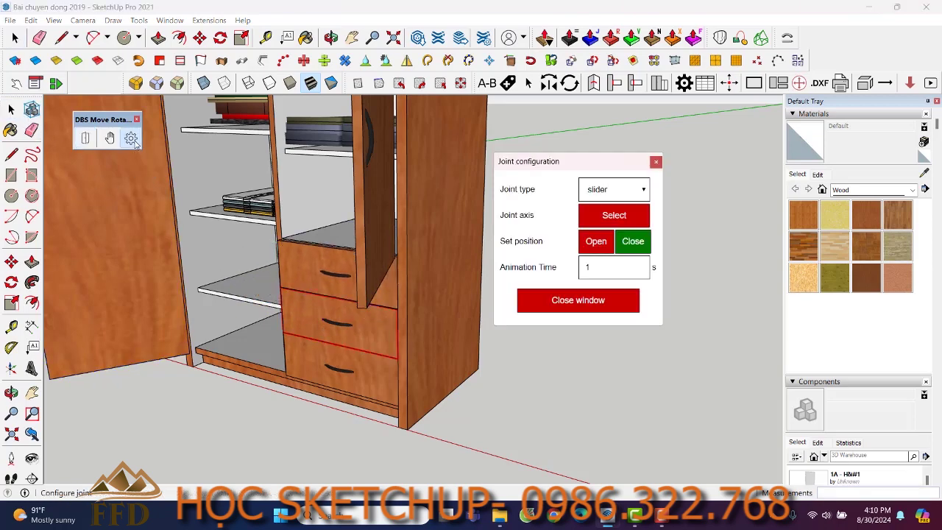
{"action": "left_click", "coordinate": [620, 190]}
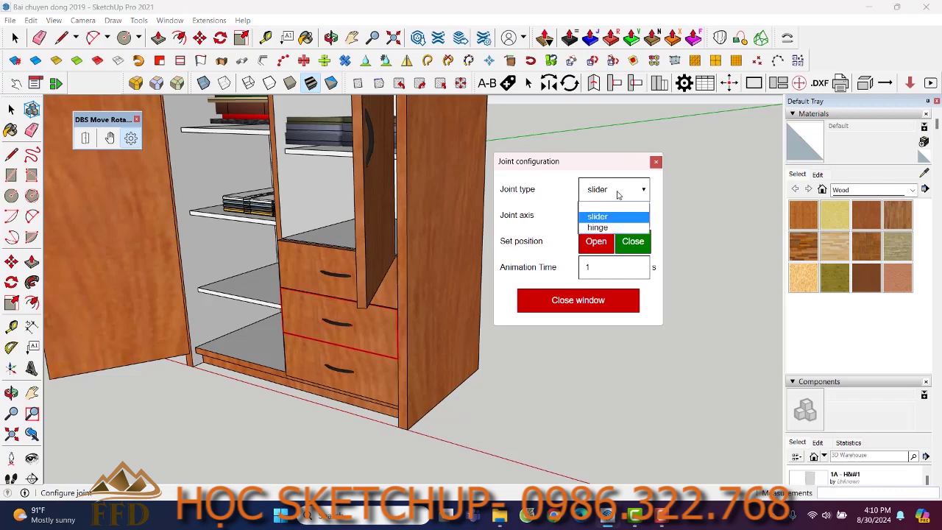
{"action": "left_click", "coordinate": [603, 217]}
{"action": "left_click", "coordinate": [609, 219]}
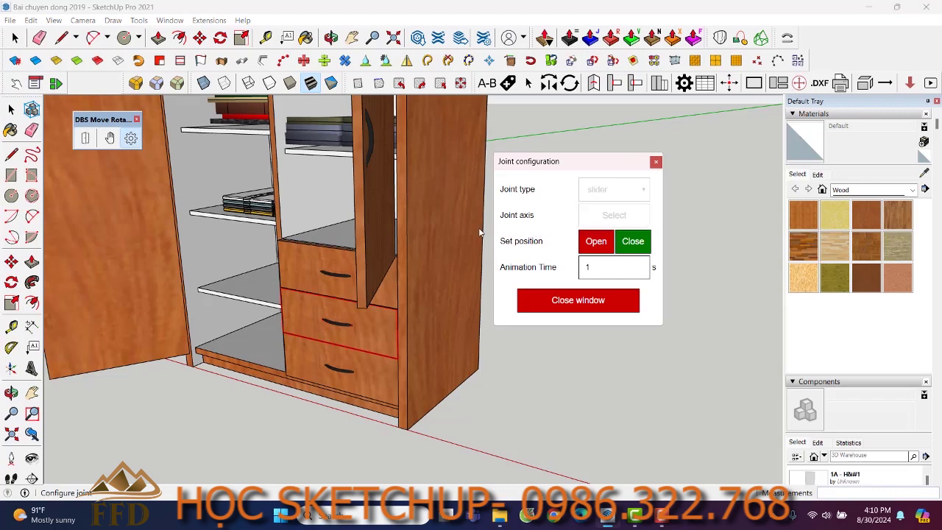
{"action": "left_click", "coordinate": [338, 228]}
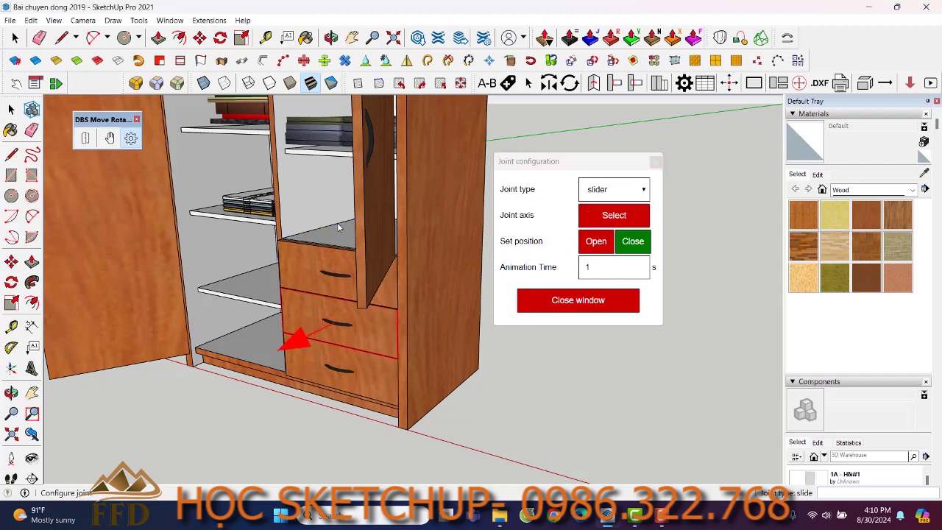
{"action": "left_click", "coordinate": [656, 162]}
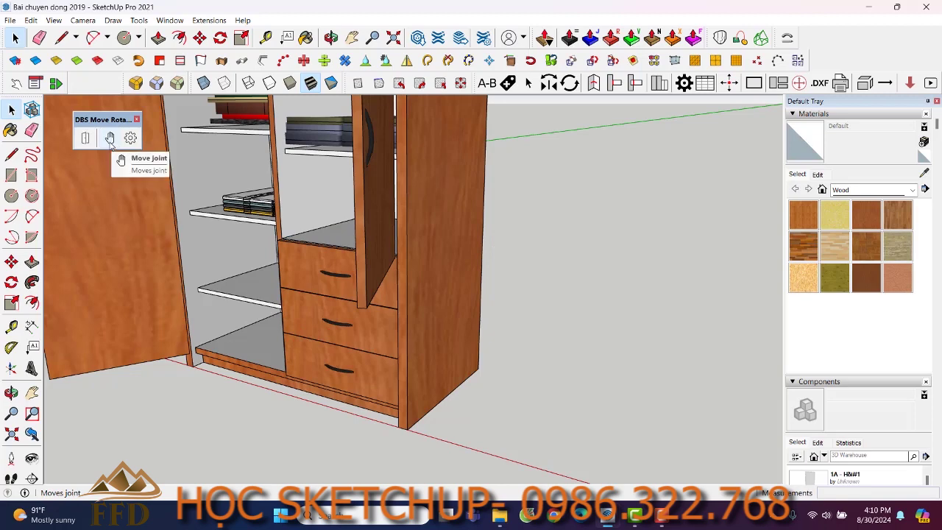
Pull the middle drawer out, set that as its open state, animate it shut, then select the bottom drawer.
{"action": "left_click", "coordinate": [110, 137]}
{"action": "left_click_drag", "start_coordinate": [316, 313], "coordinate": [267, 329]}
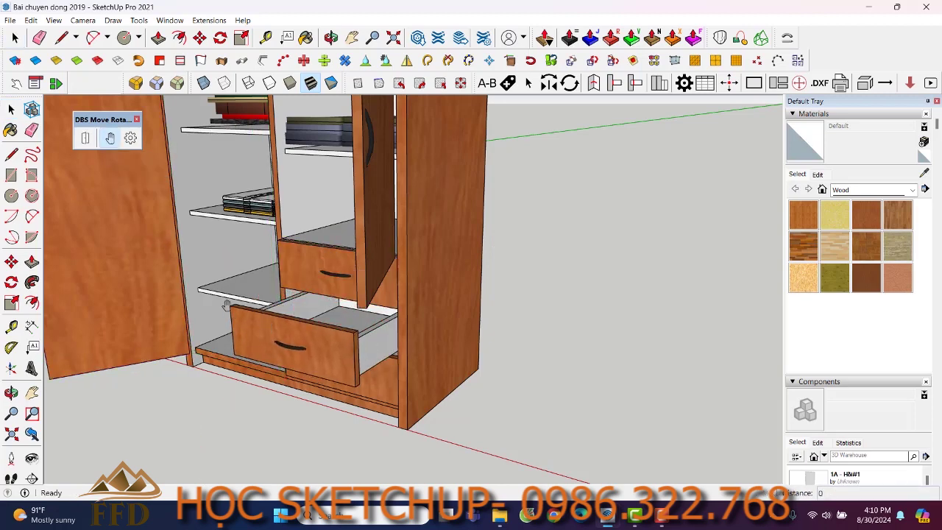
{"action": "right_click", "coordinate": [256, 329]}
{"action": "mouse_move", "coordinate": [328, 493]}
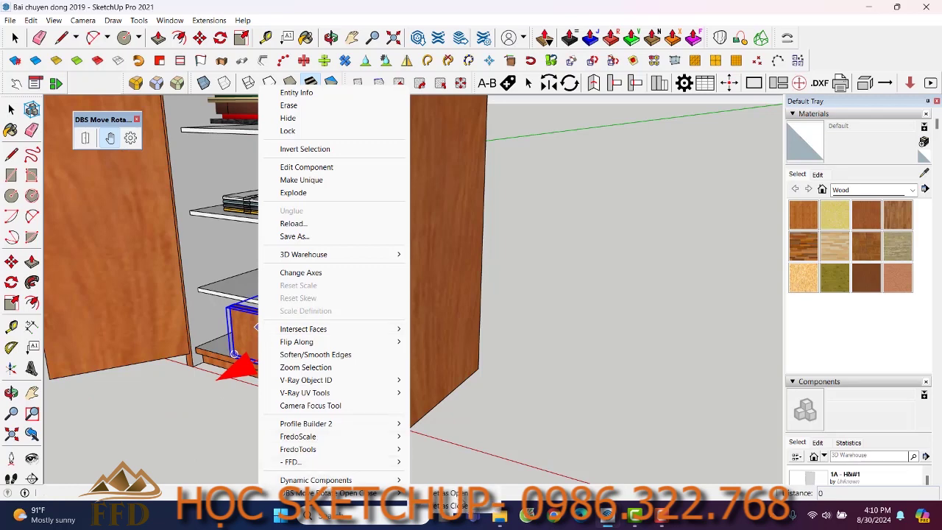
{"action": "left_click", "coordinate": [324, 506]}
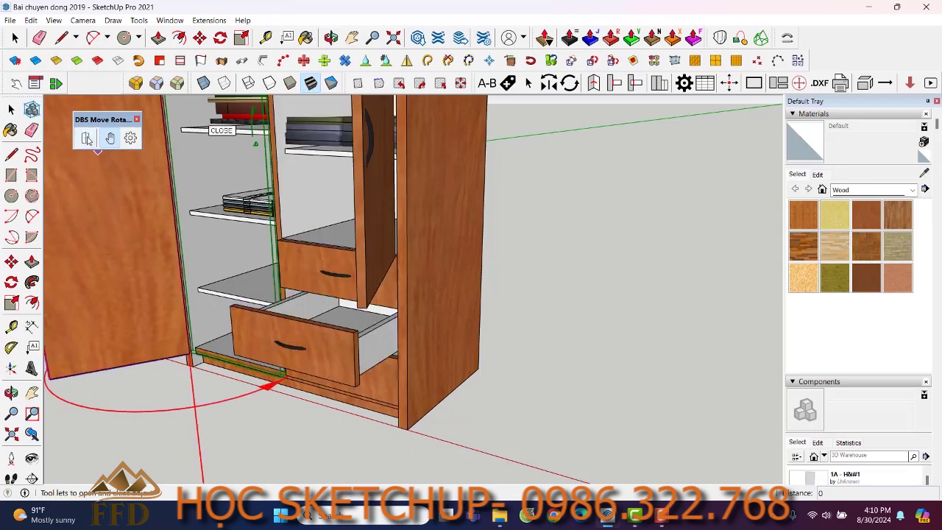
{"action": "left_click", "coordinate": [86, 139]}
{"action": "left_click", "coordinate": [286, 331]}
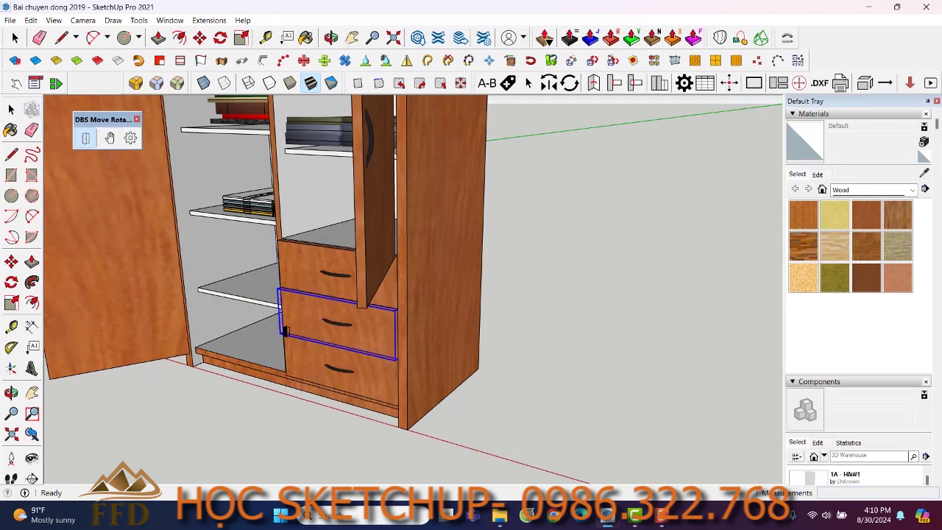
{"action": "left_click", "coordinate": [11, 110]}
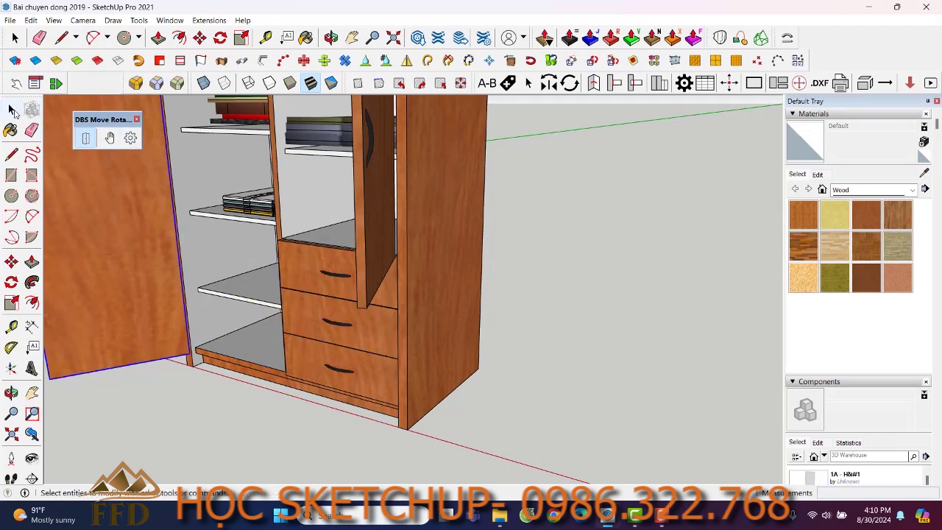
{"action": "left_click", "coordinate": [296, 356]}
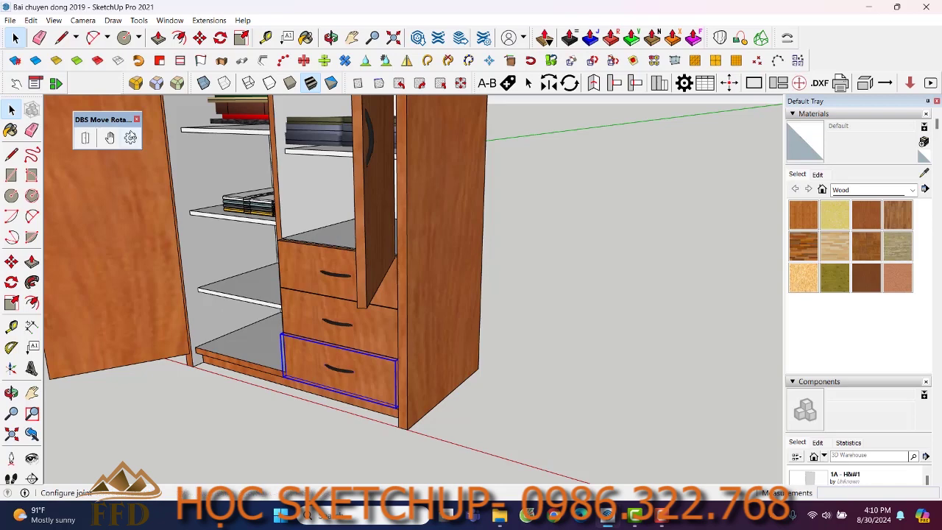
Make the bottom drawer a slider joint and pick its sliding direction.
{"action": "left_click", "coordinate": [130, 138]}
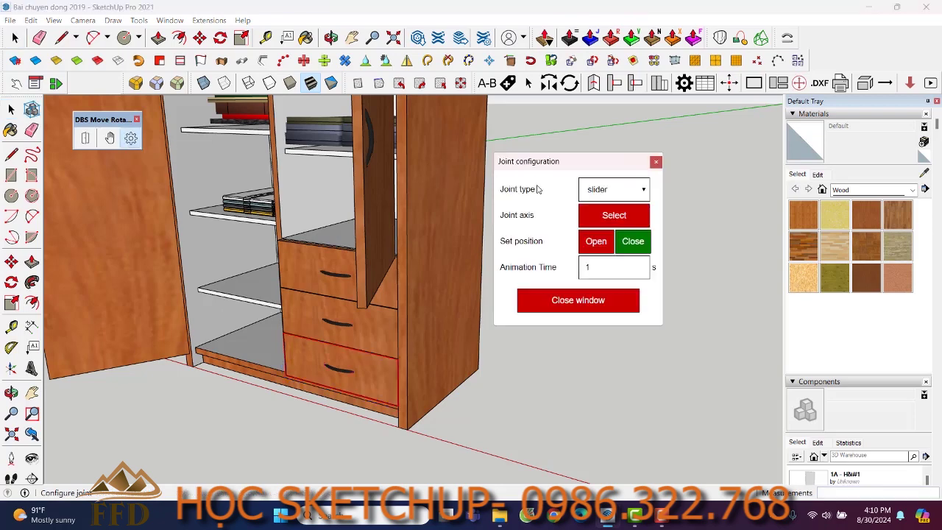
{"action": "left_click", "coordinate": [622, 189]}
{"action": "left_click", "coordinate": [600, 210]}
{"action": "left_click", "coordinate": [607, 215]}
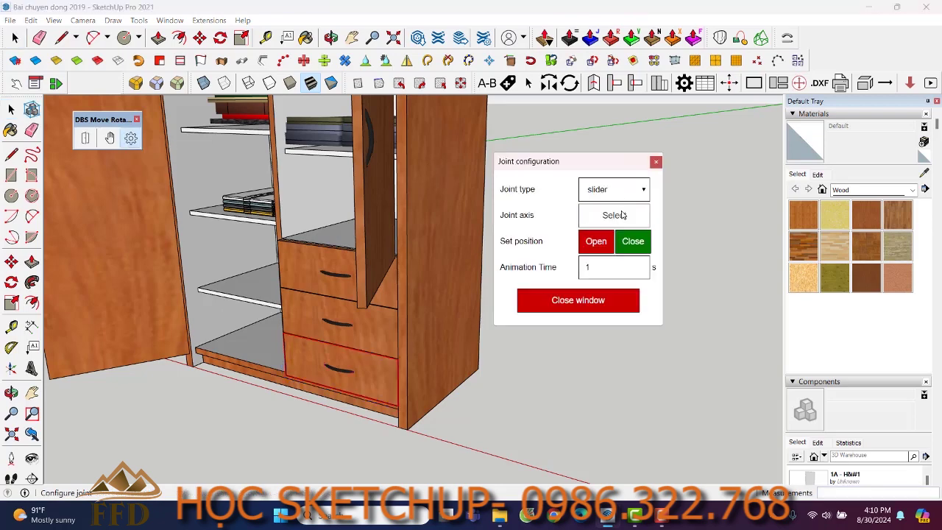
{"action": "left_click", "coordinate": [332, 229]}
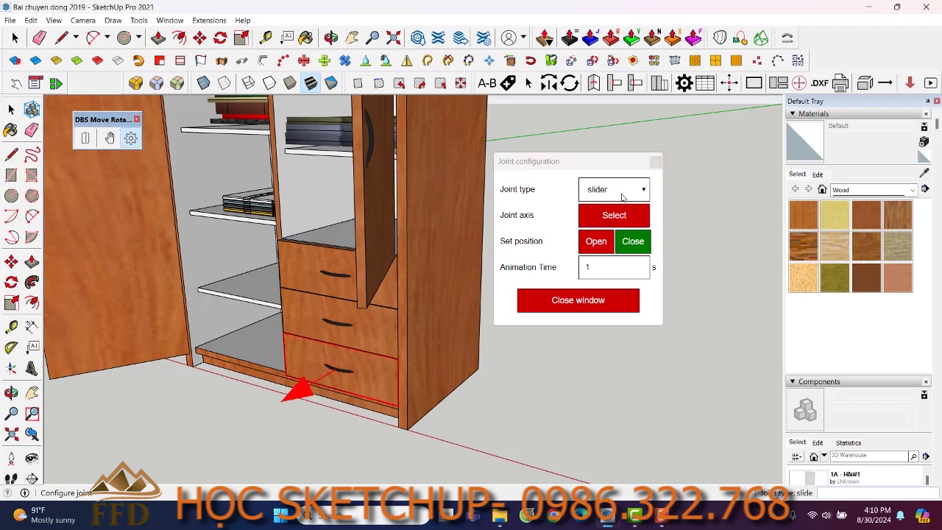
{"action": "left_click", "coordinate": [656, 161]}
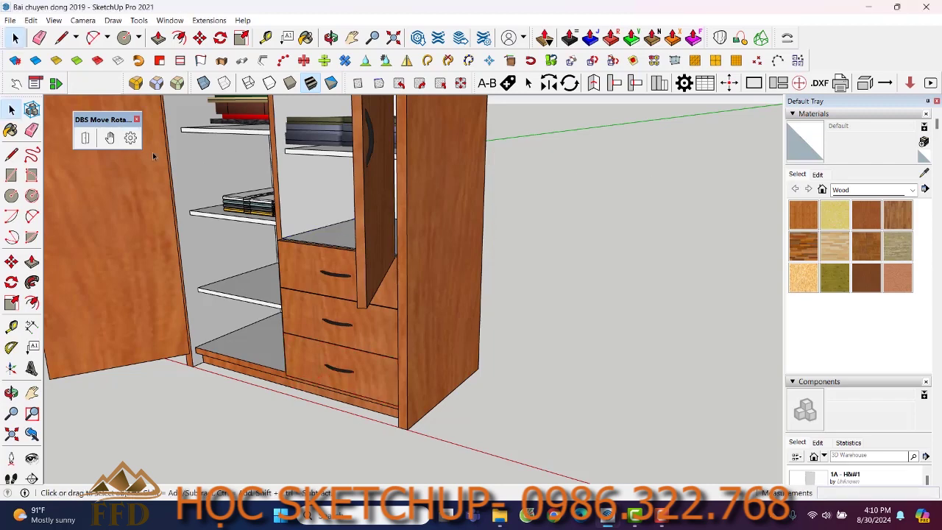
Pull the bottom drawer out about 334 mm, set it as open, then animate it shut.
{"action": "left_click", "coordinate": [110, 137]}
{"action": "left_click", "coordinate": [315, 335]}
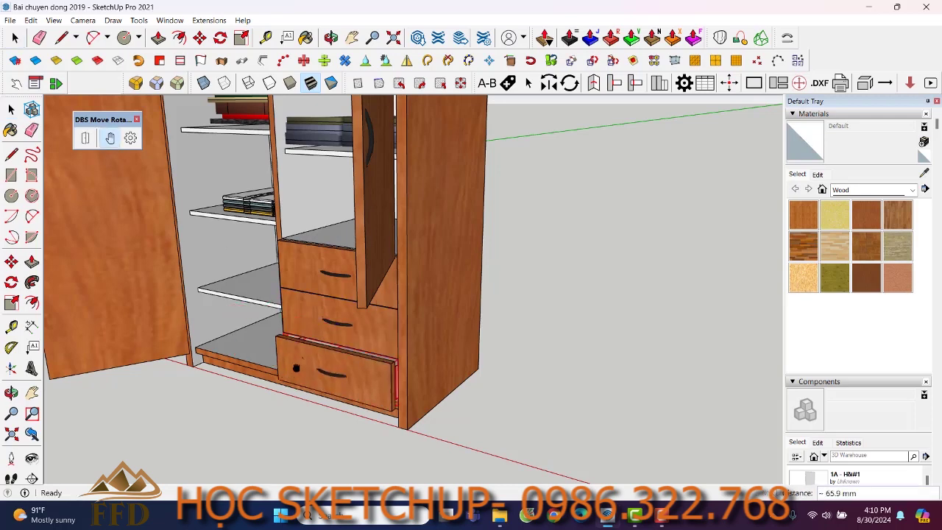
{"action": "left_click_drag", "start_coordinate": [296, 368], "coordinate": [235, 390]}
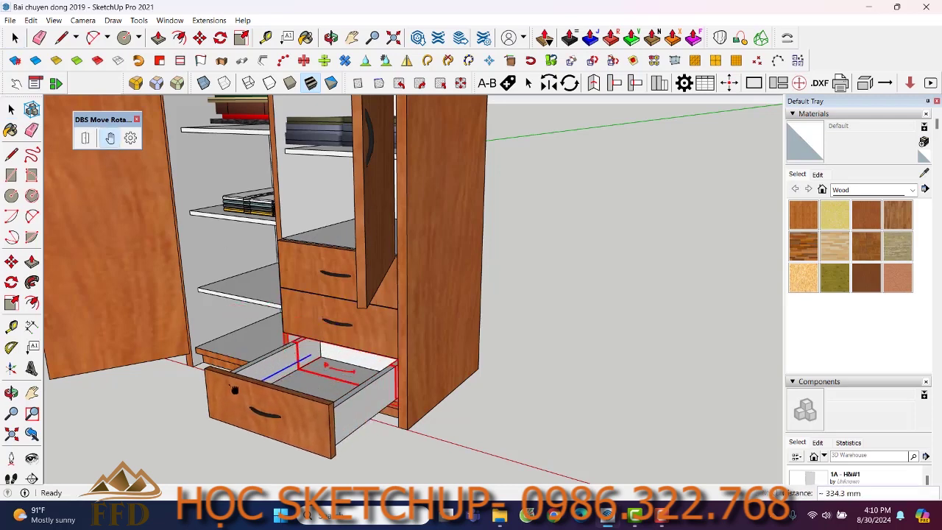
{"action": "right_click", "coordinate": [243, 390]}
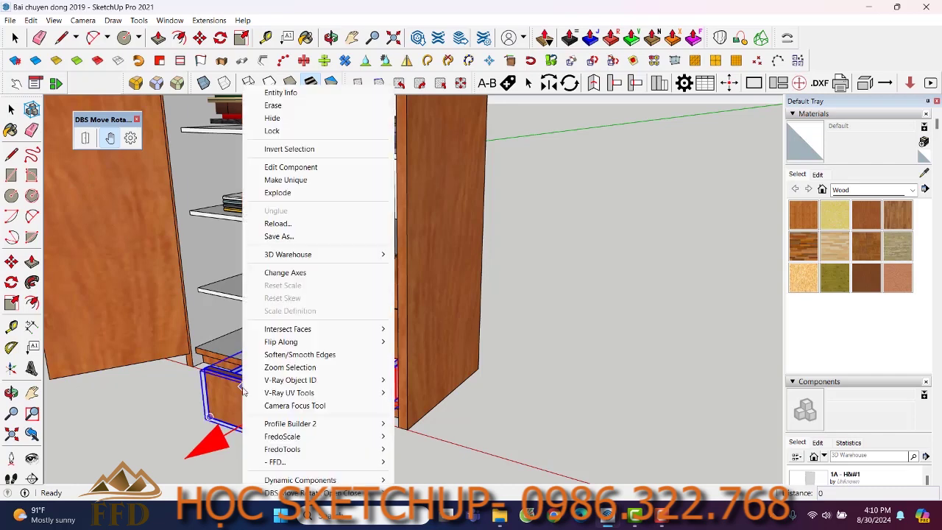
{"action": "mouse_move", "coordinate": [317, 493]}
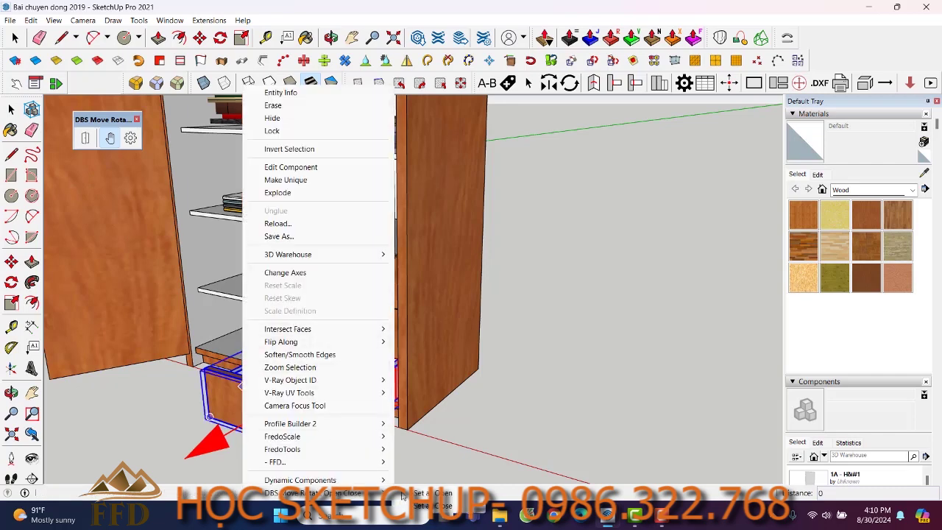
{"action": "left_click", "coordinate": [431, 494]}
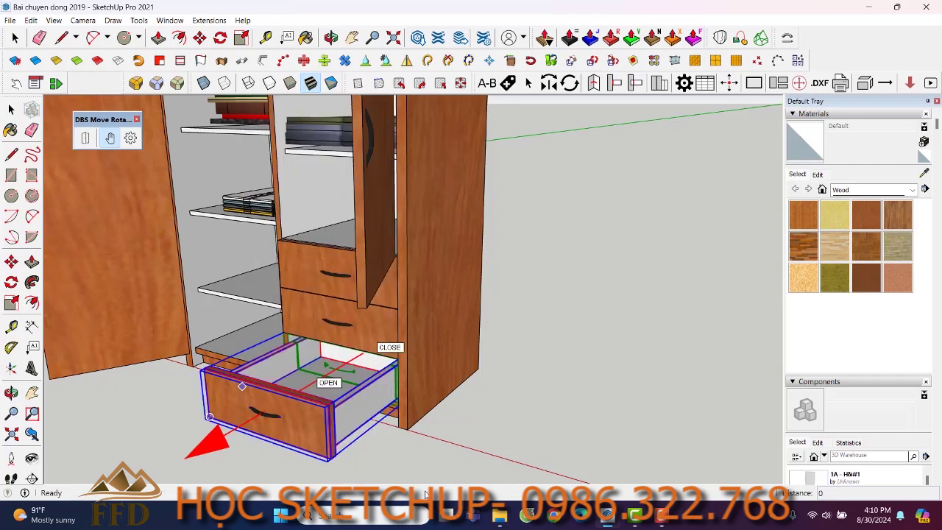
{"action": "left_click", "coordinate": [87, 142]}
{"action": "left_click", "coordinate": [269, 398]}
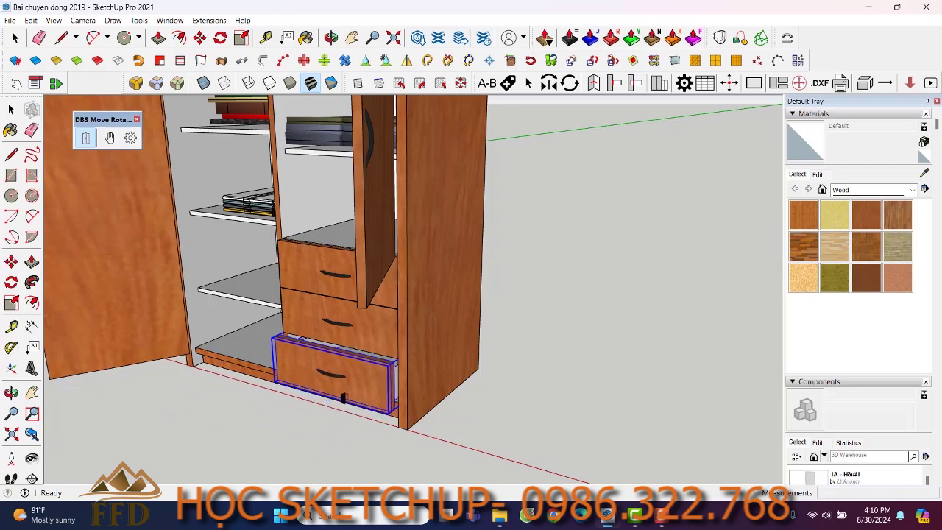
Slide the top, middle and bottom drawers open.
{"action": "scroll", "coordinate": [343, 398], "scroll_direction": "down", "scroll_amount": 2}
{"action": "scroll", "coordinate": [343, 399], "scroll_direction": "down", "scroll_amount": 2}
{"action": "scroll", "coordinate": [344, 398], "scroll_direction": "down", "scroll_amount": 2}
{"action": "left_click", "coordinate": [329, 345]}
{"action": "scroll", "coordinate": [363, 379], "scroll_direction": "up", "scroll_amount": 3}
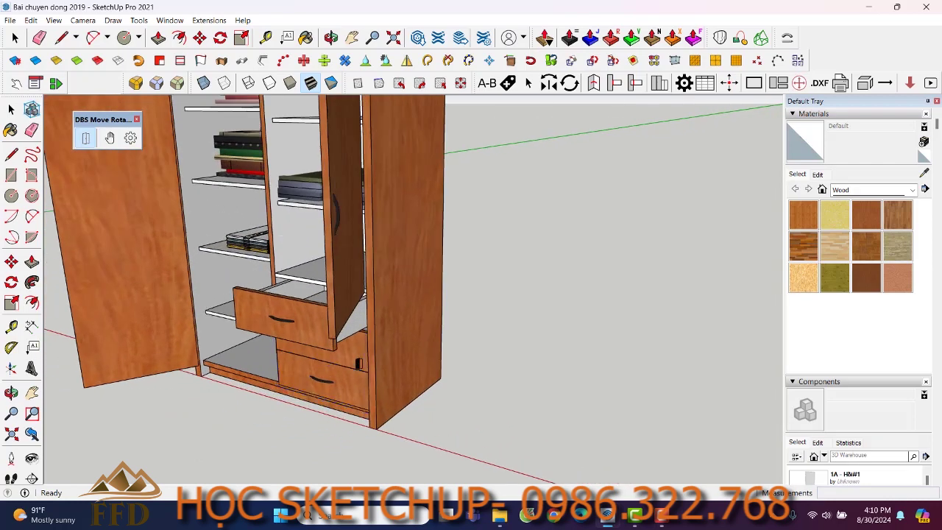
{"action": "left_click", "coordinate": [359, 364]}
{"action": "left_click", "coordinate": [359, 394]}
Swing the right and left doors closed.
{"action": "scroll", "coordinate": [359, 394], "scroll_direction": "up", "scroll_amount": 2}
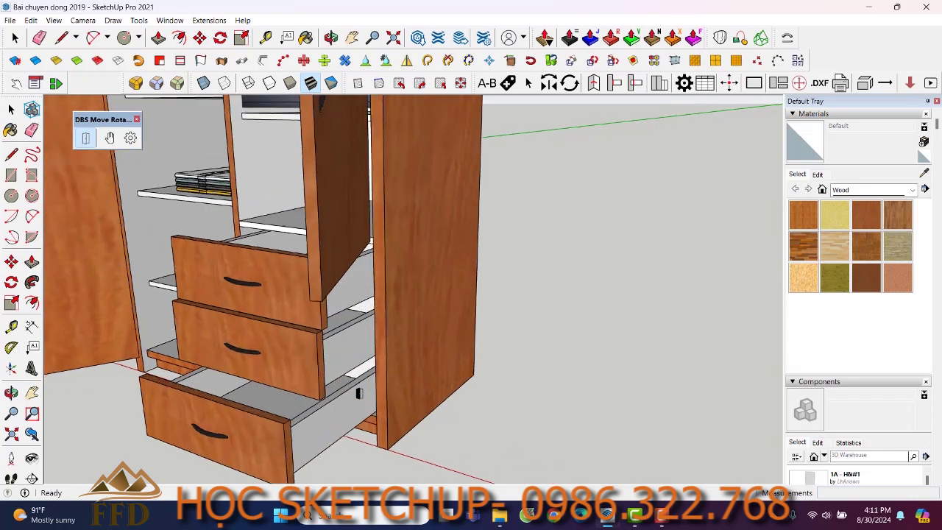
{"action": "scroll", "coordinate": [358, 394], "scroll_direction": "down", "scroll_amount": 3}
{"action": "scroll", "coordinate": [359, 394], "scroll_direction": "down", "scroll_amount": 3}
{"action": "left_click", "coordinate": [342, 297]}
{"action": "left_click", "coordinate": [270, 287]}
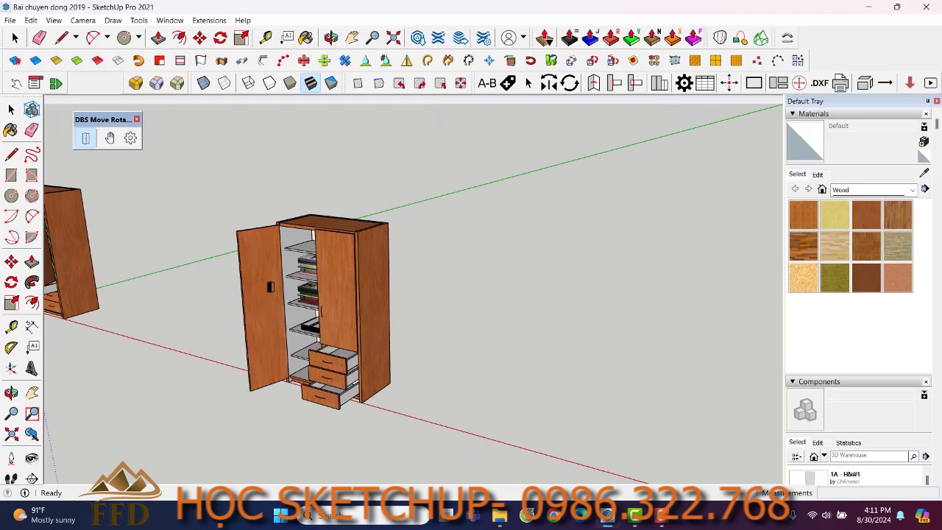
From a front view, reopen both doors and slide the middle and bottom drawers shut.
{"action": "middle_click_drag", "start_coordinate": [417, 254], "coordinate": [437, 250]}
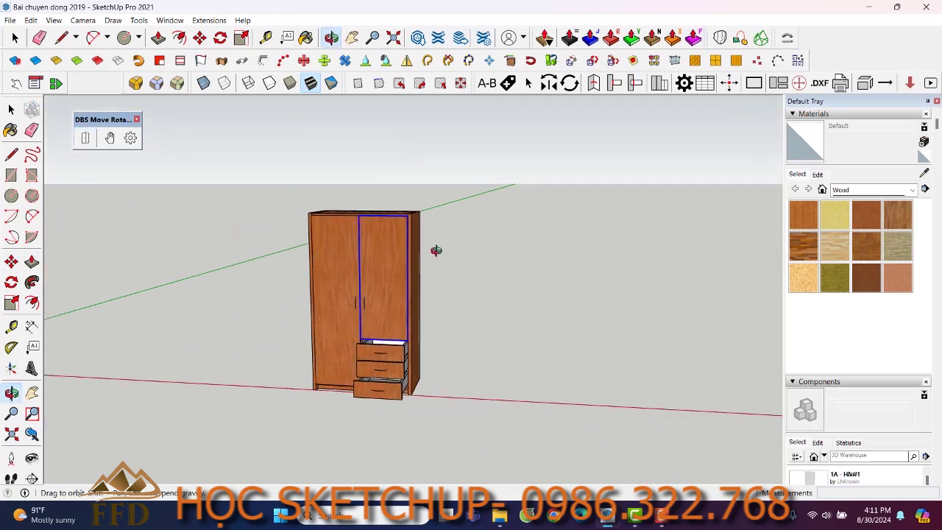
{"action": "left_click", "coordinate": [379, 263]}
{"action": "left_click", "coordinate": [352, 262]}
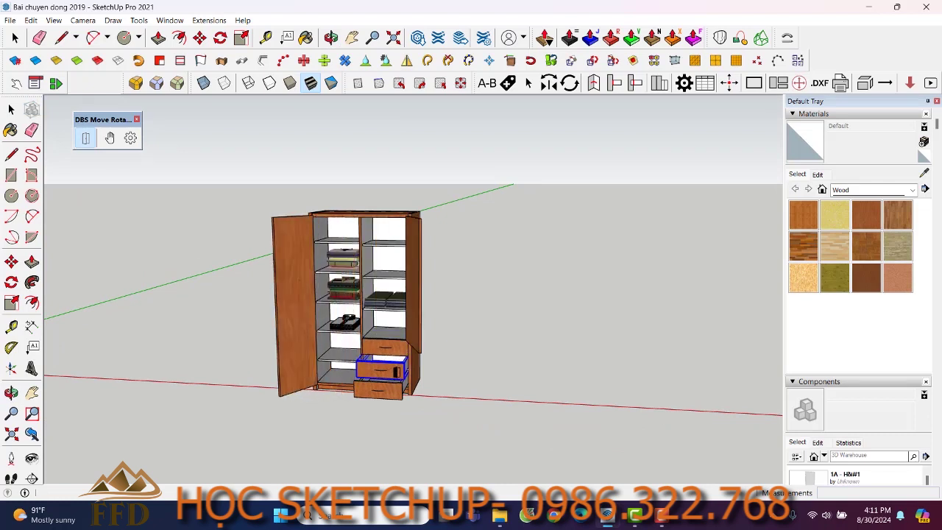
{"action": "left_click", "coordinate": [396, 374]}
{"action": "left_click", "coordinate": [386, 388]}
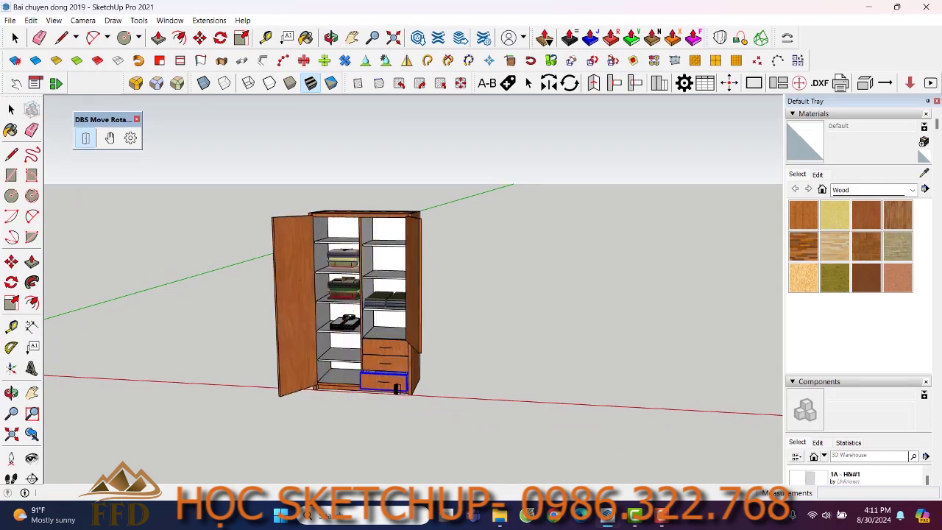
Swing the right door closed and orbit to a lower, frontal view of the wardrobe.
{"action": "left_click", "coordinate": [415, 314]}
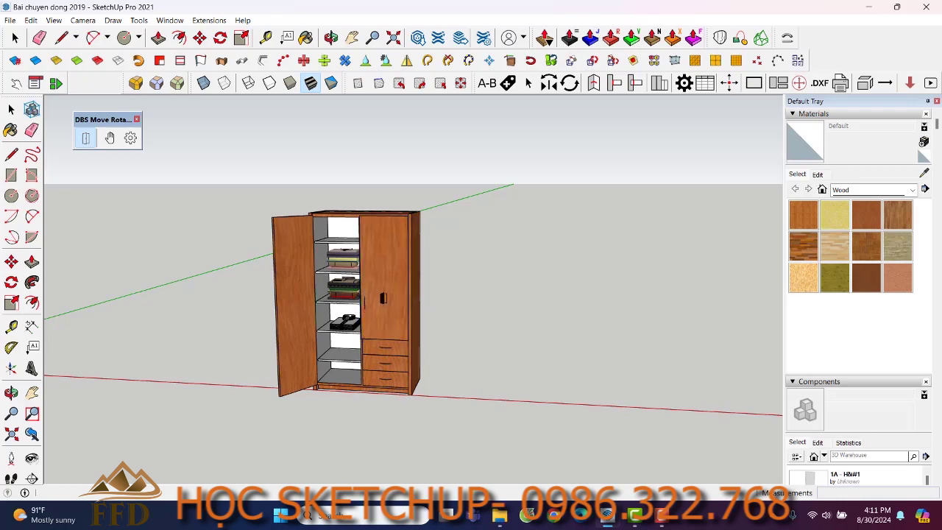
{"action": "middle_click_drag", "start_coordinate": [388, 280], "coordinate": [398, 324]}
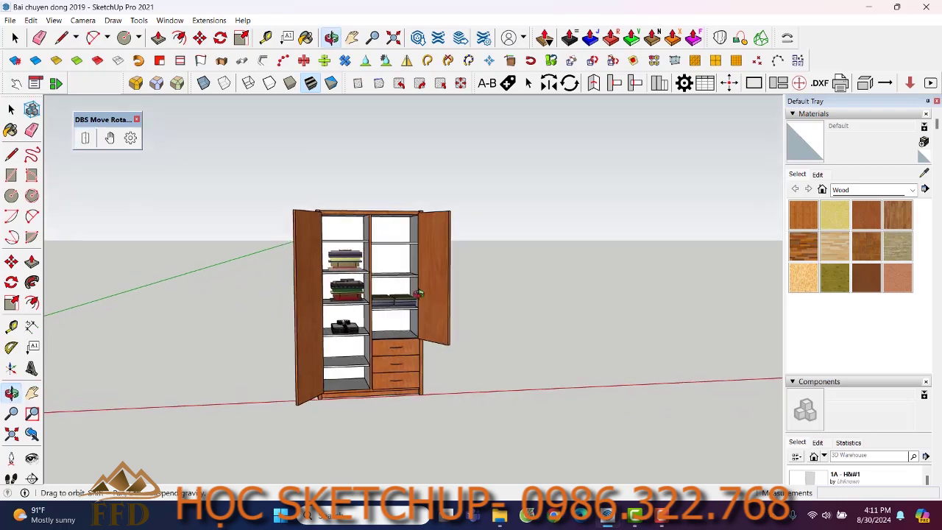
{"action": "scroll", "coordinate": [336, 343], "scroll_direction": "up", "scroll_amount": 2}
{"action": "scroll", "coordinate": [326, 328], "scroll_direction": "down", "scroll_amount": 1}
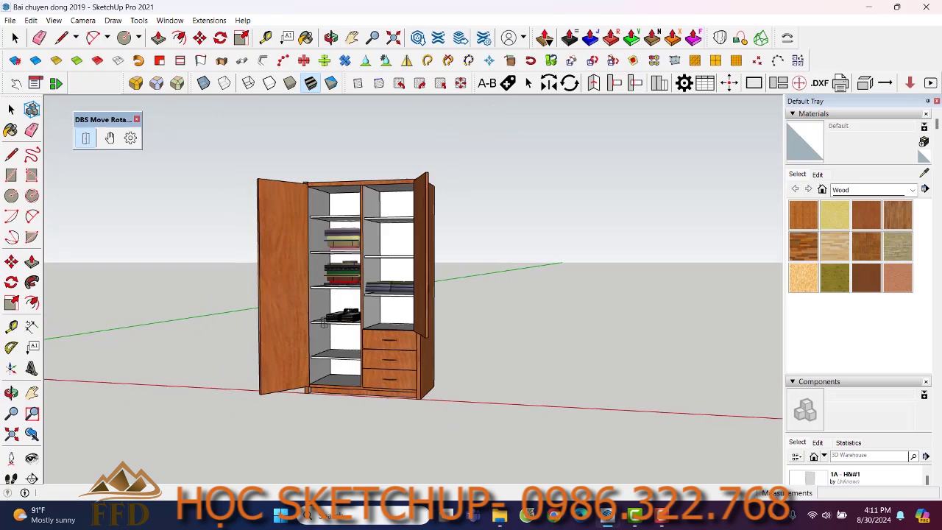
{"action": "left_click", "coordinate": [635, 514]}
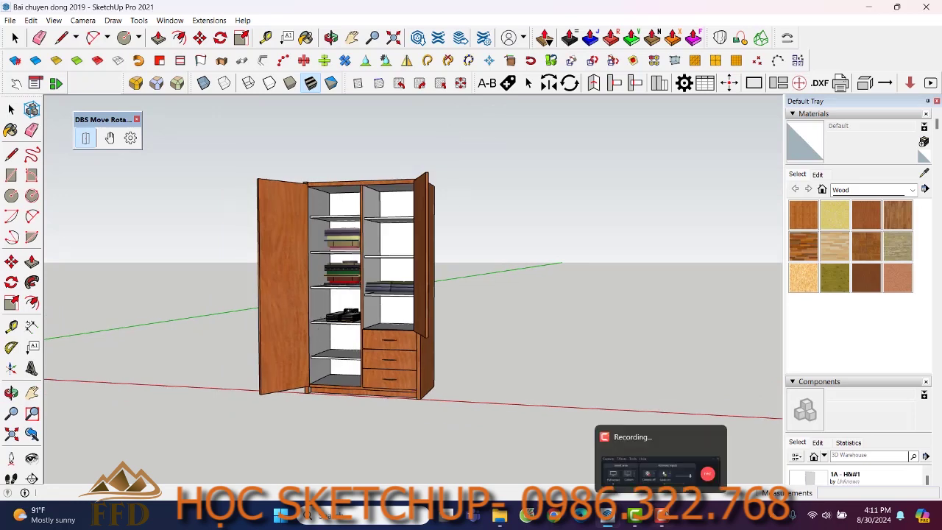